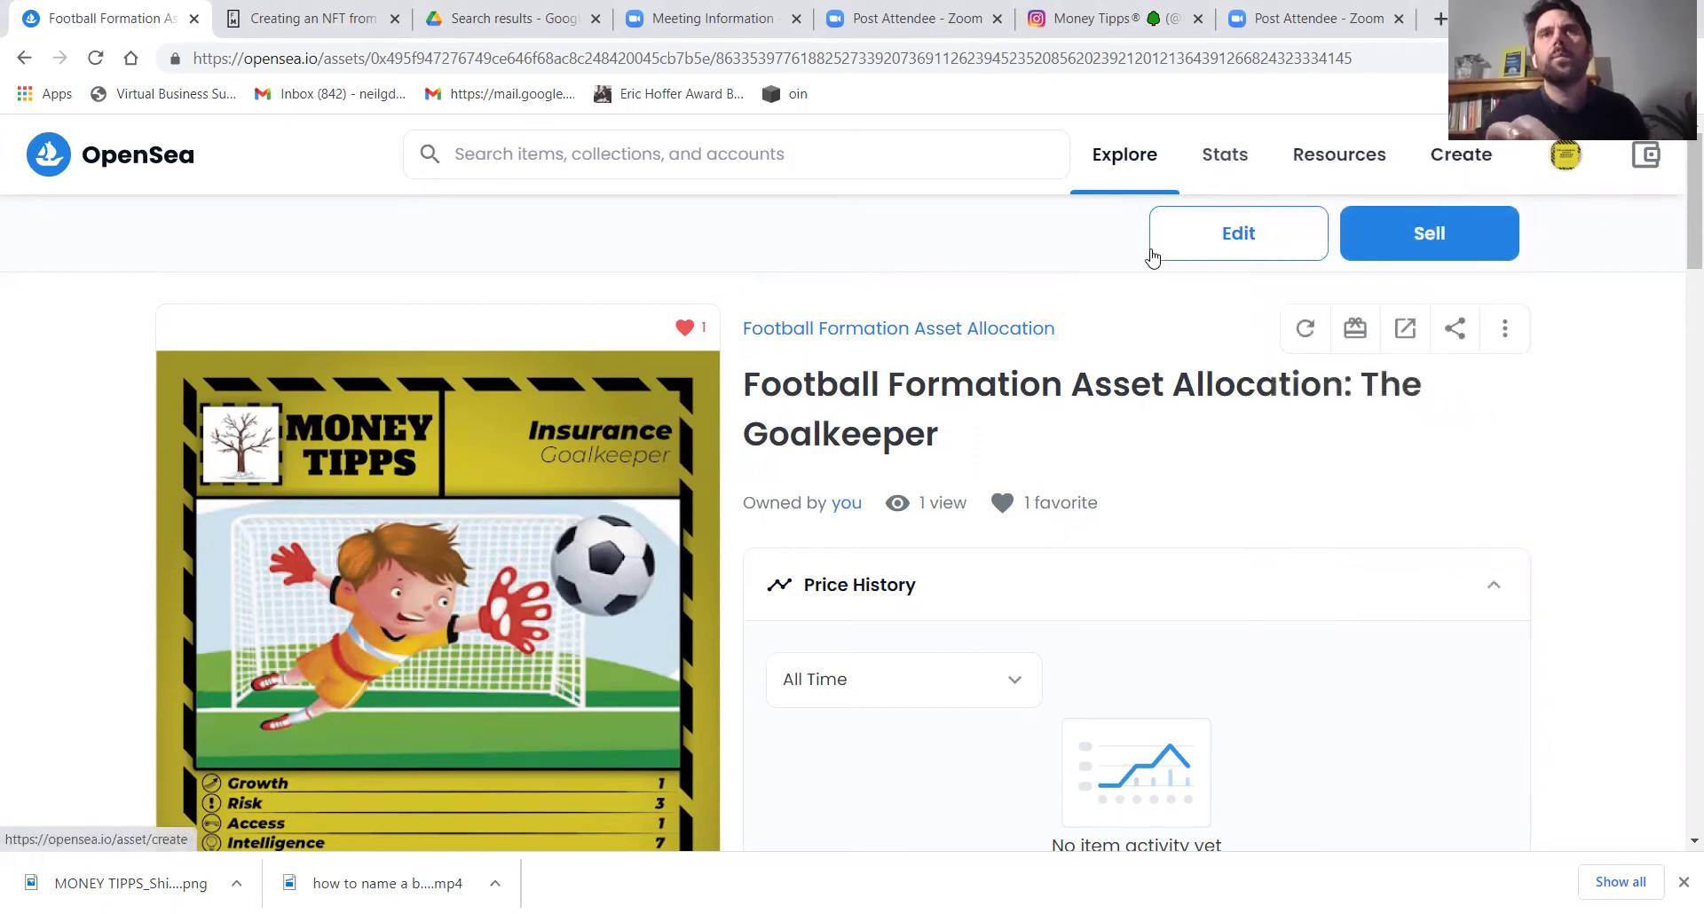
Open the Football Formation Asset Allocation collection from the account's own collections.
{"action": "mouse_move", "coordinate": [1129, 157]}
{"action": "mouse_move", "coordinate": [1566, 155]}
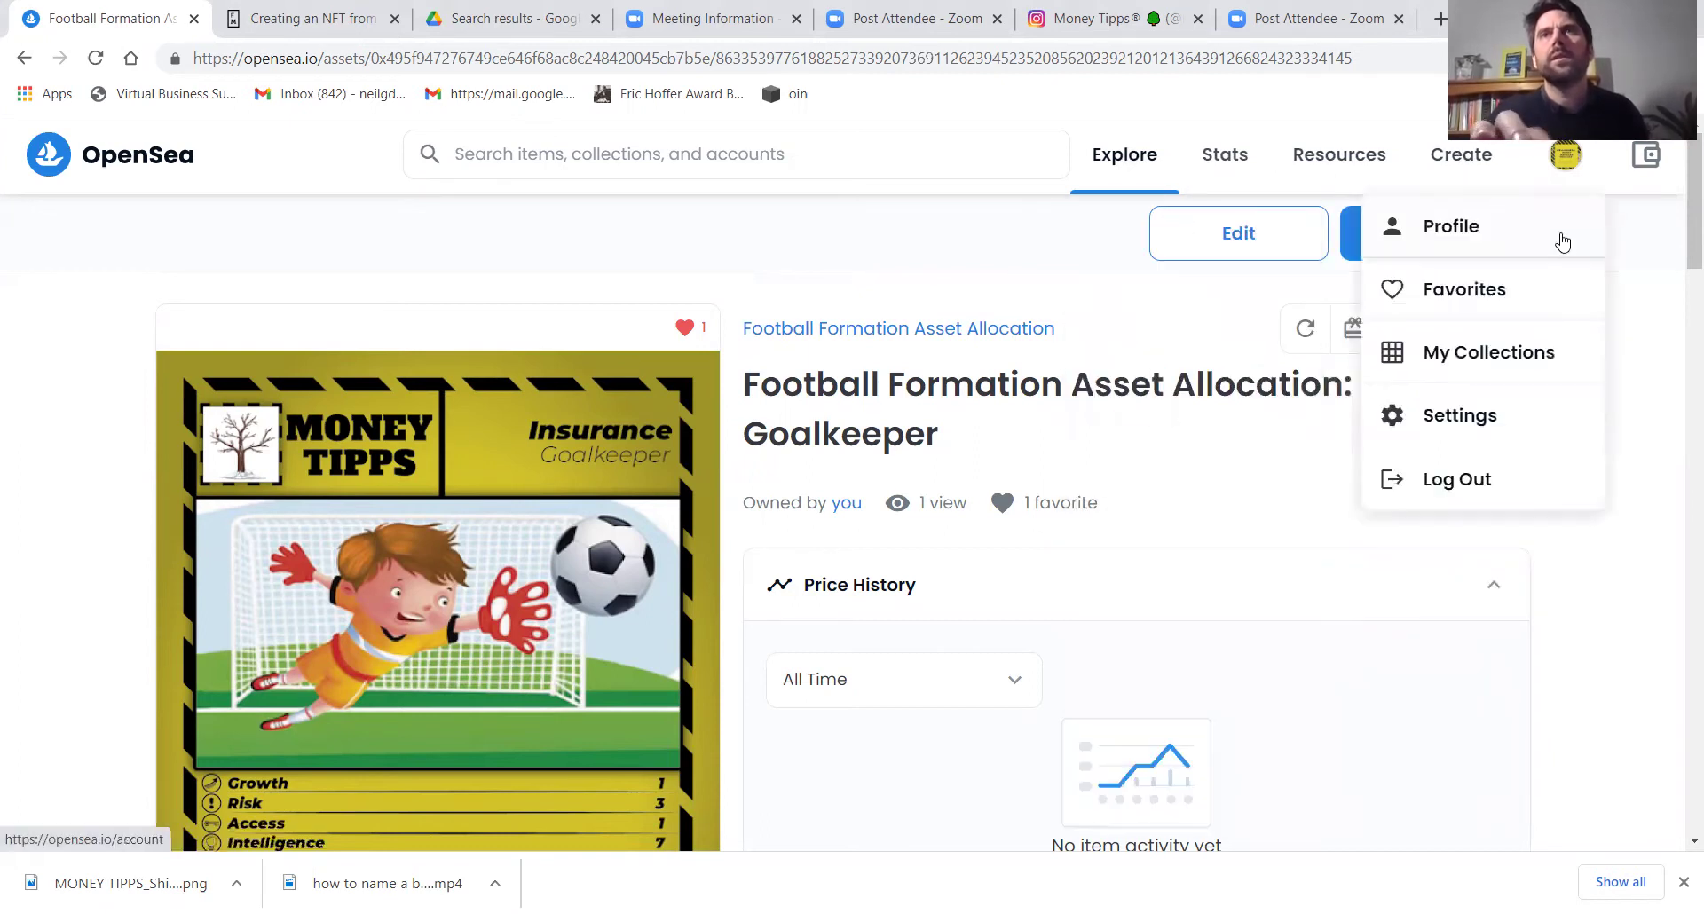
{"action": "left_click", "coordinate": [1452, 354]}
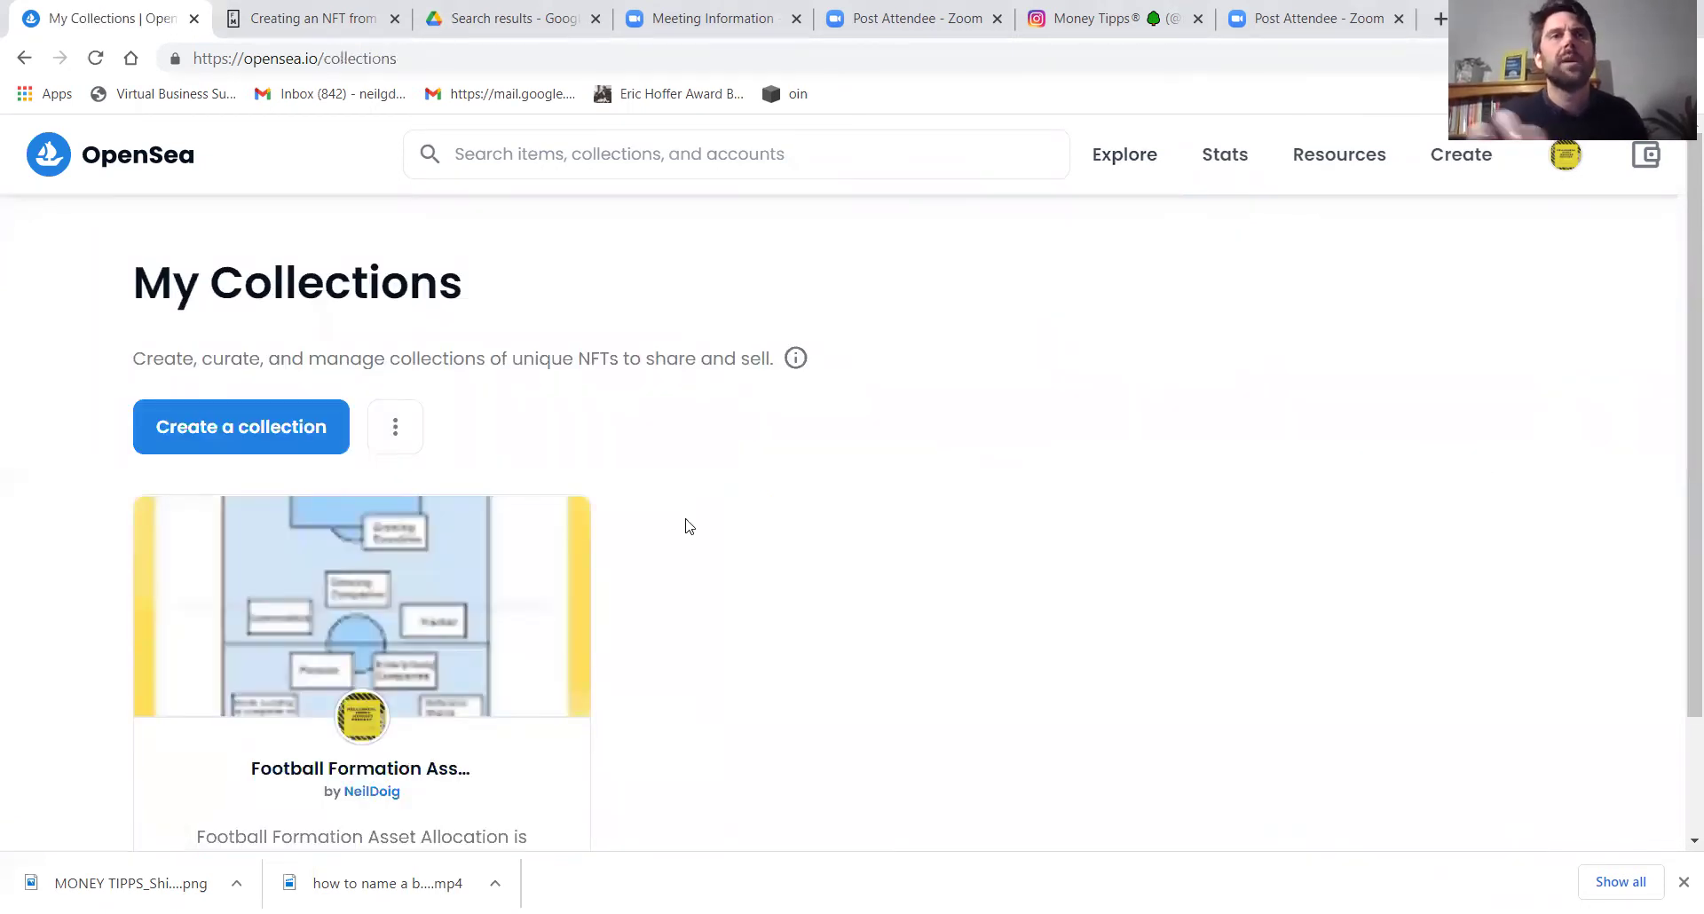
{"action": "left_click", "coordinate": [418, 608]}
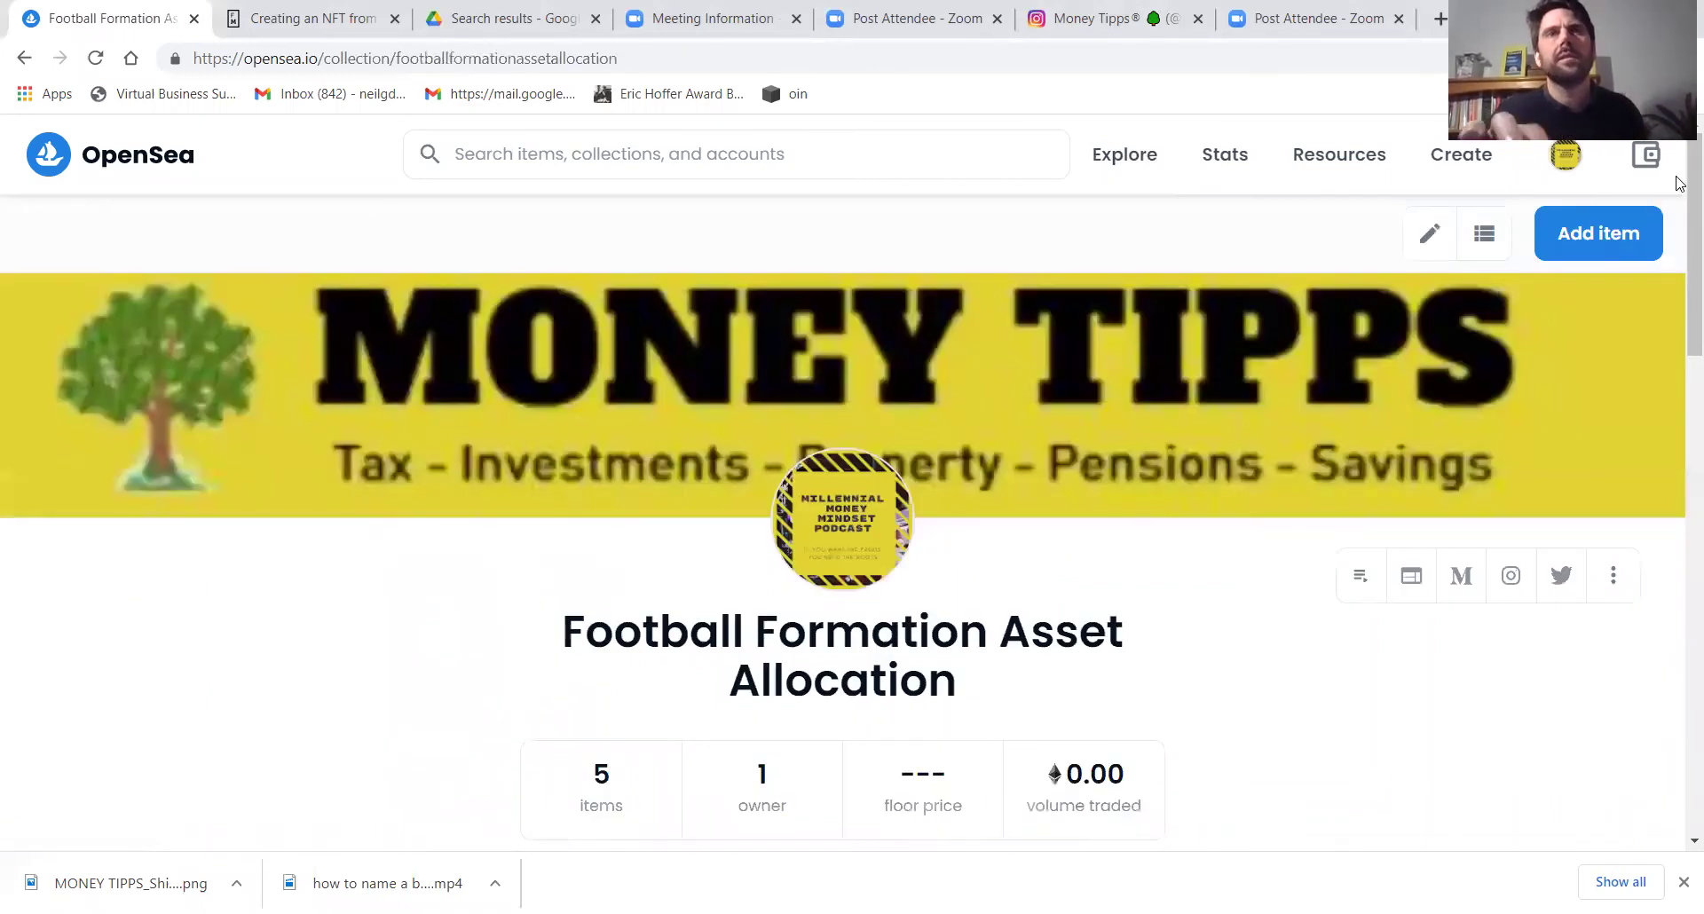
Open the Football Formation Asset Allocation item in the collection and read through its full description.
{"action": "scroll", "coordinate": [1677, 266], "scroll_direction": "down", "scroll_amount": 6}
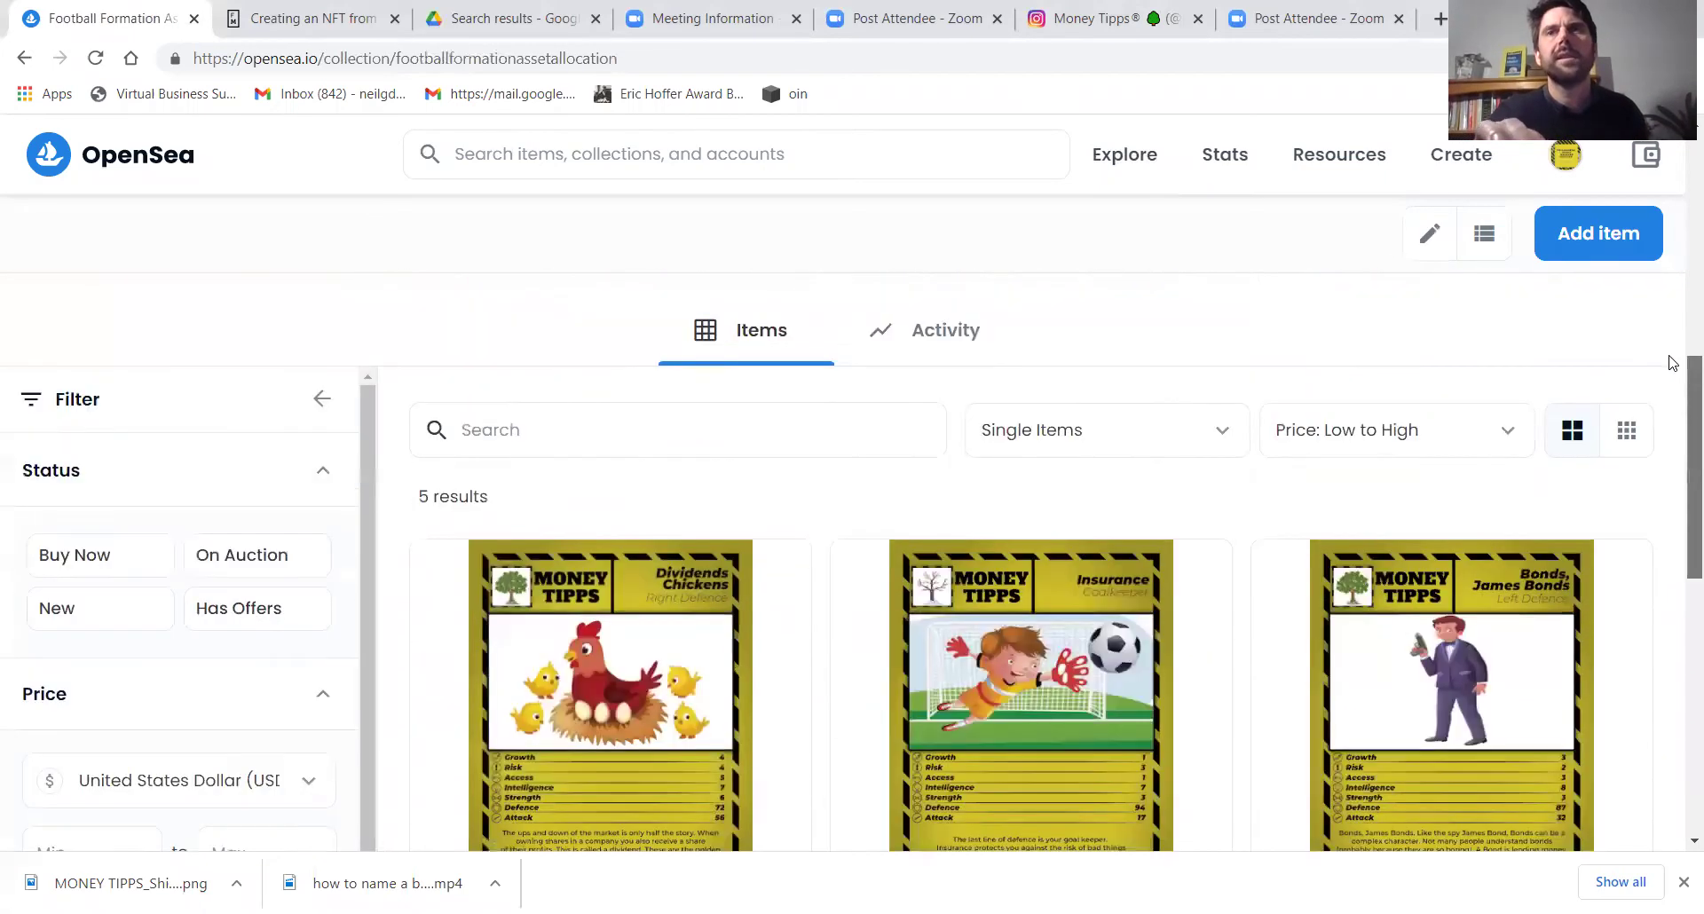
{"action": "scroll", "coordinate": [1674, 354], "scroll_direction": "up", "scroll_amount": 2}
{"action": "scroll", "coordinate": [1644, 586], "scroll_direction": "down", "scroll_amount": 10}
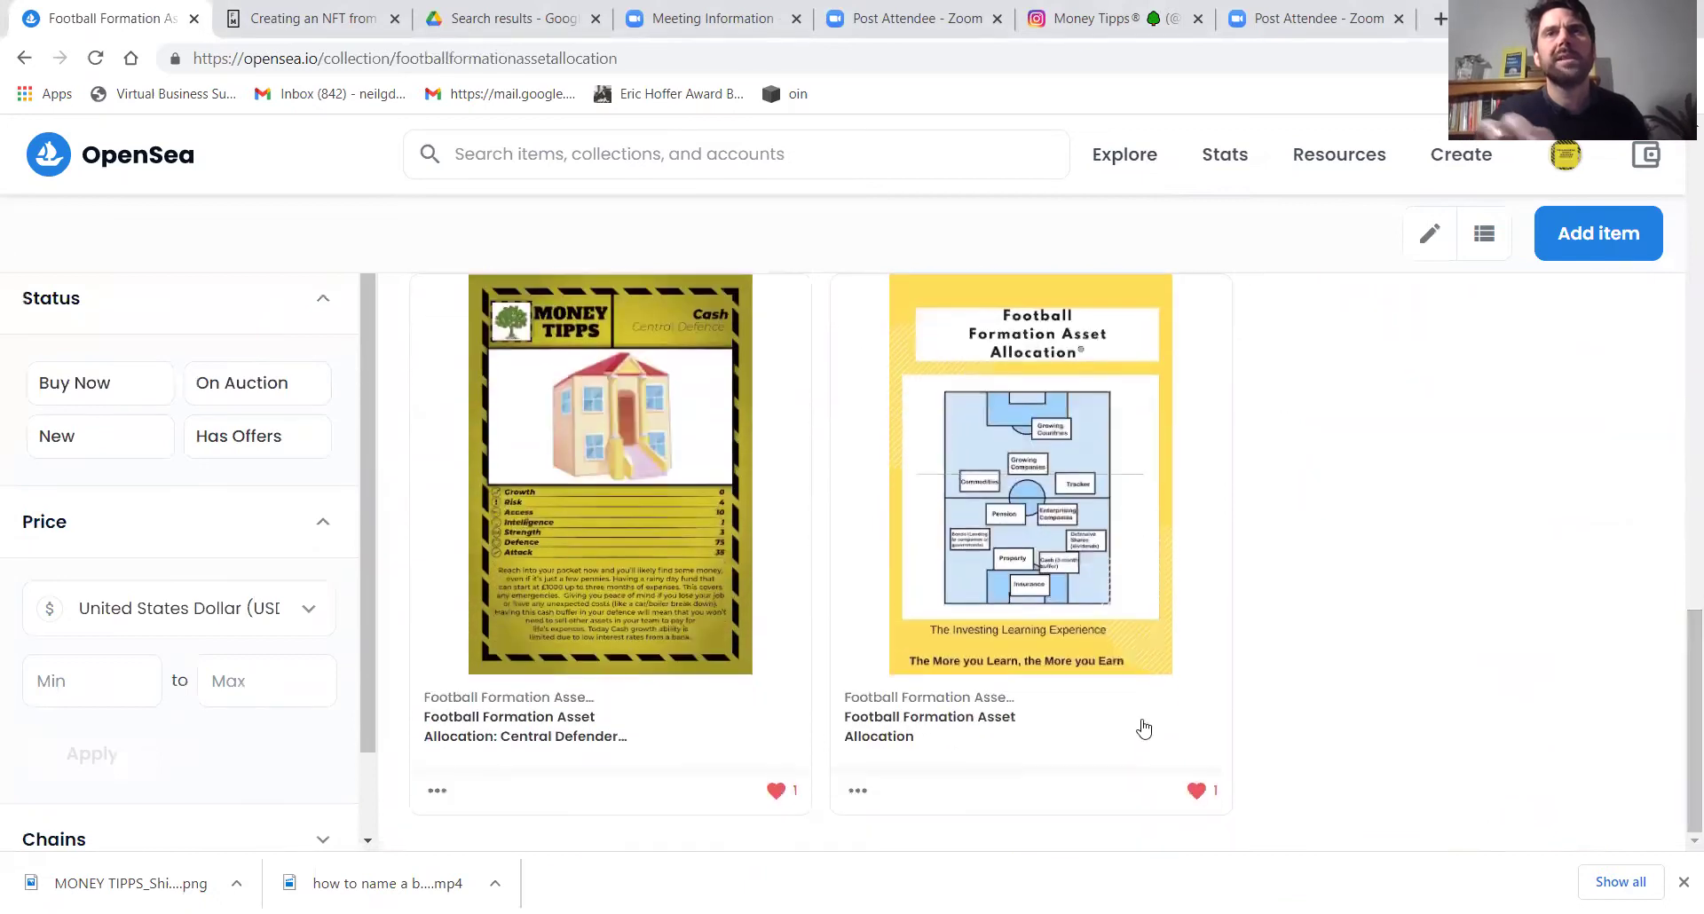
{"action": "left_click", "coordinate": [995, 712]}
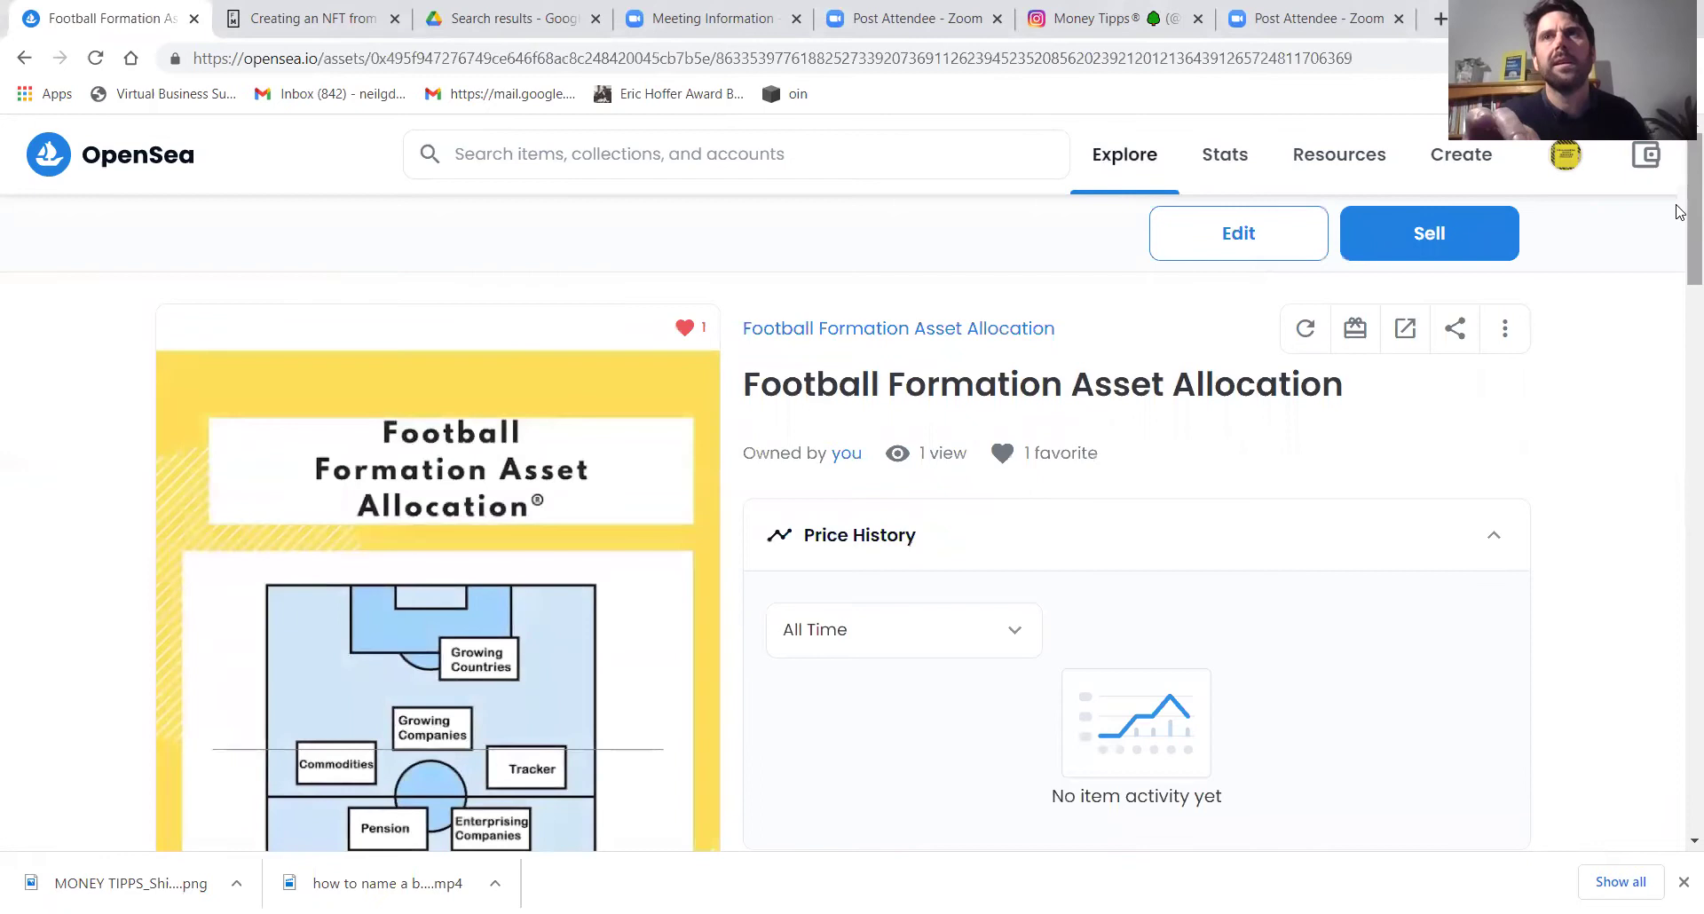
{"action": "left_click_drag", "start_coordinate": [1680, 211], "coordinate": [1681, 397]}
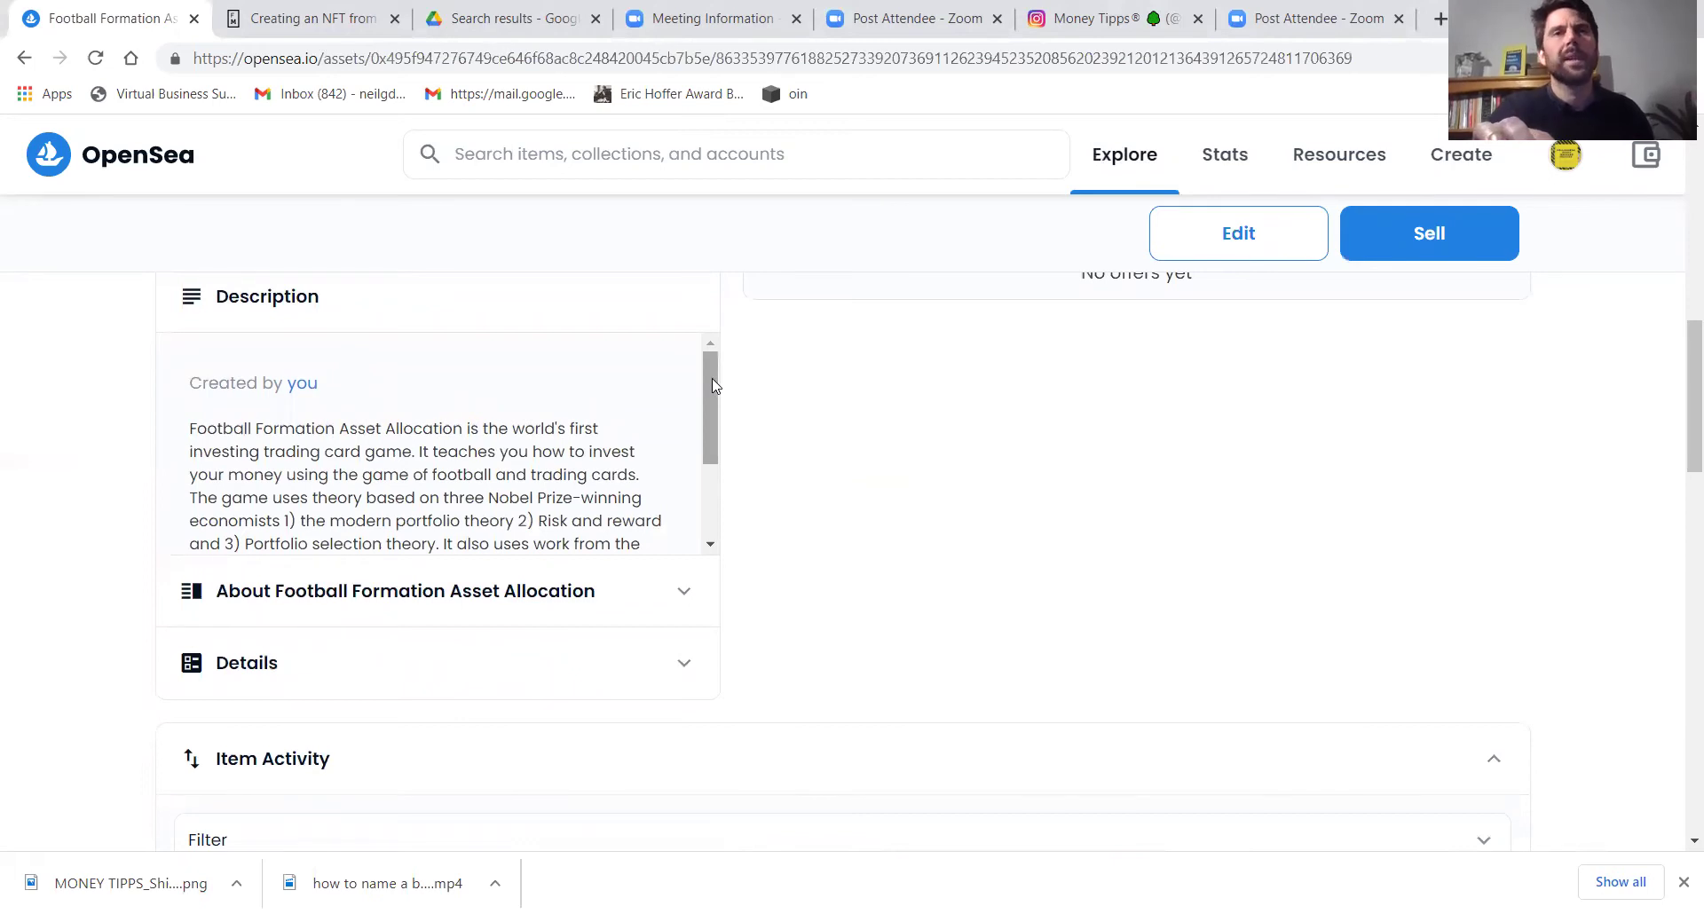
{"action": "left_click_drag", "start_coordinate": [713, 380], "coordinate": [711, 425]}
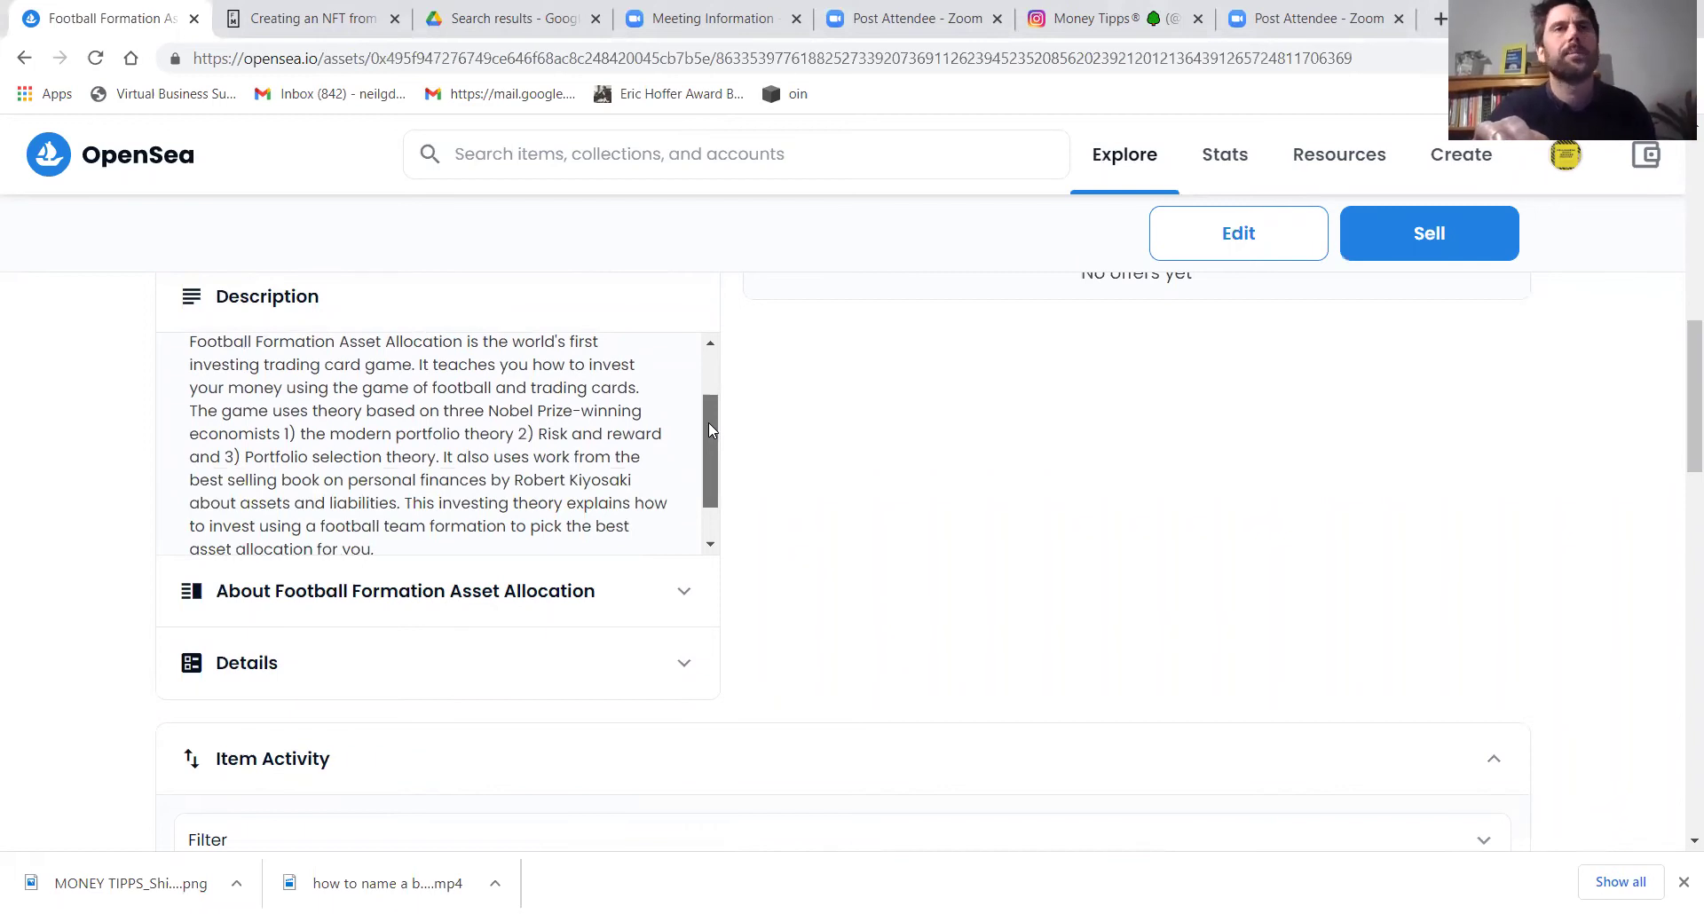
{"action": "left_click_drag", "start_coordinate": [708, 422], "coordinate": [715, 464]}
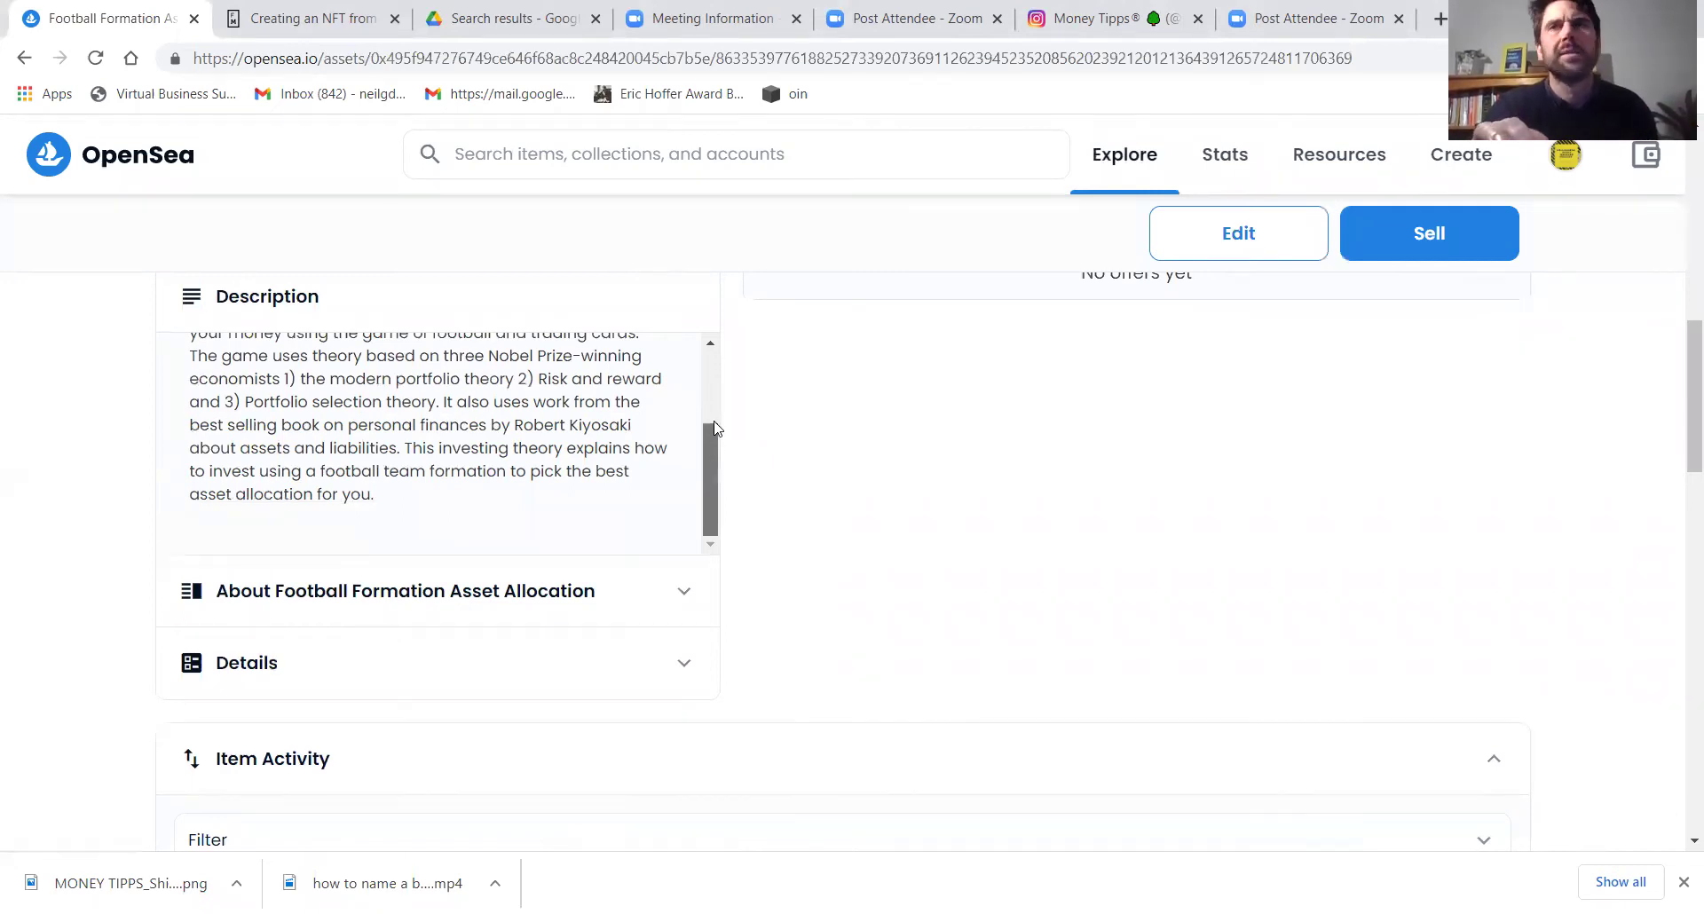
{"action": "left_click_drag", "start_coordinate": [712, 456], "coordinate": [711, 341]}
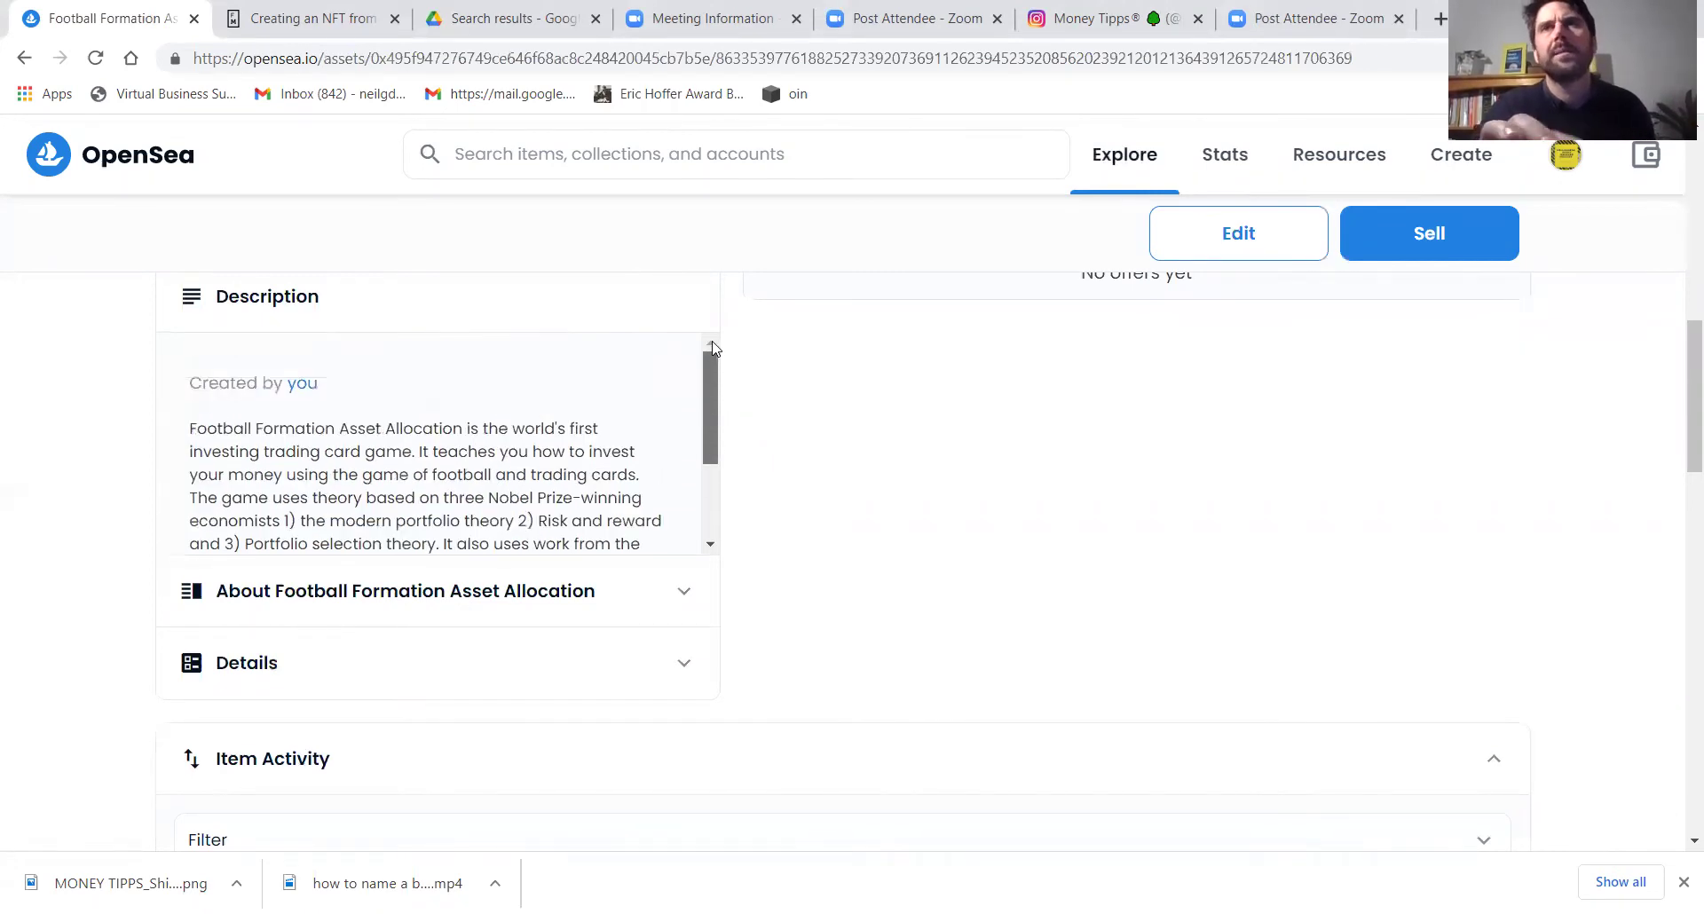
Start creating a new item and upload the image "MONEY TIPPS_Shipping Commodities summer NFT original" for it.
{"action": "left_click", "coordinate": [1471, 155]}
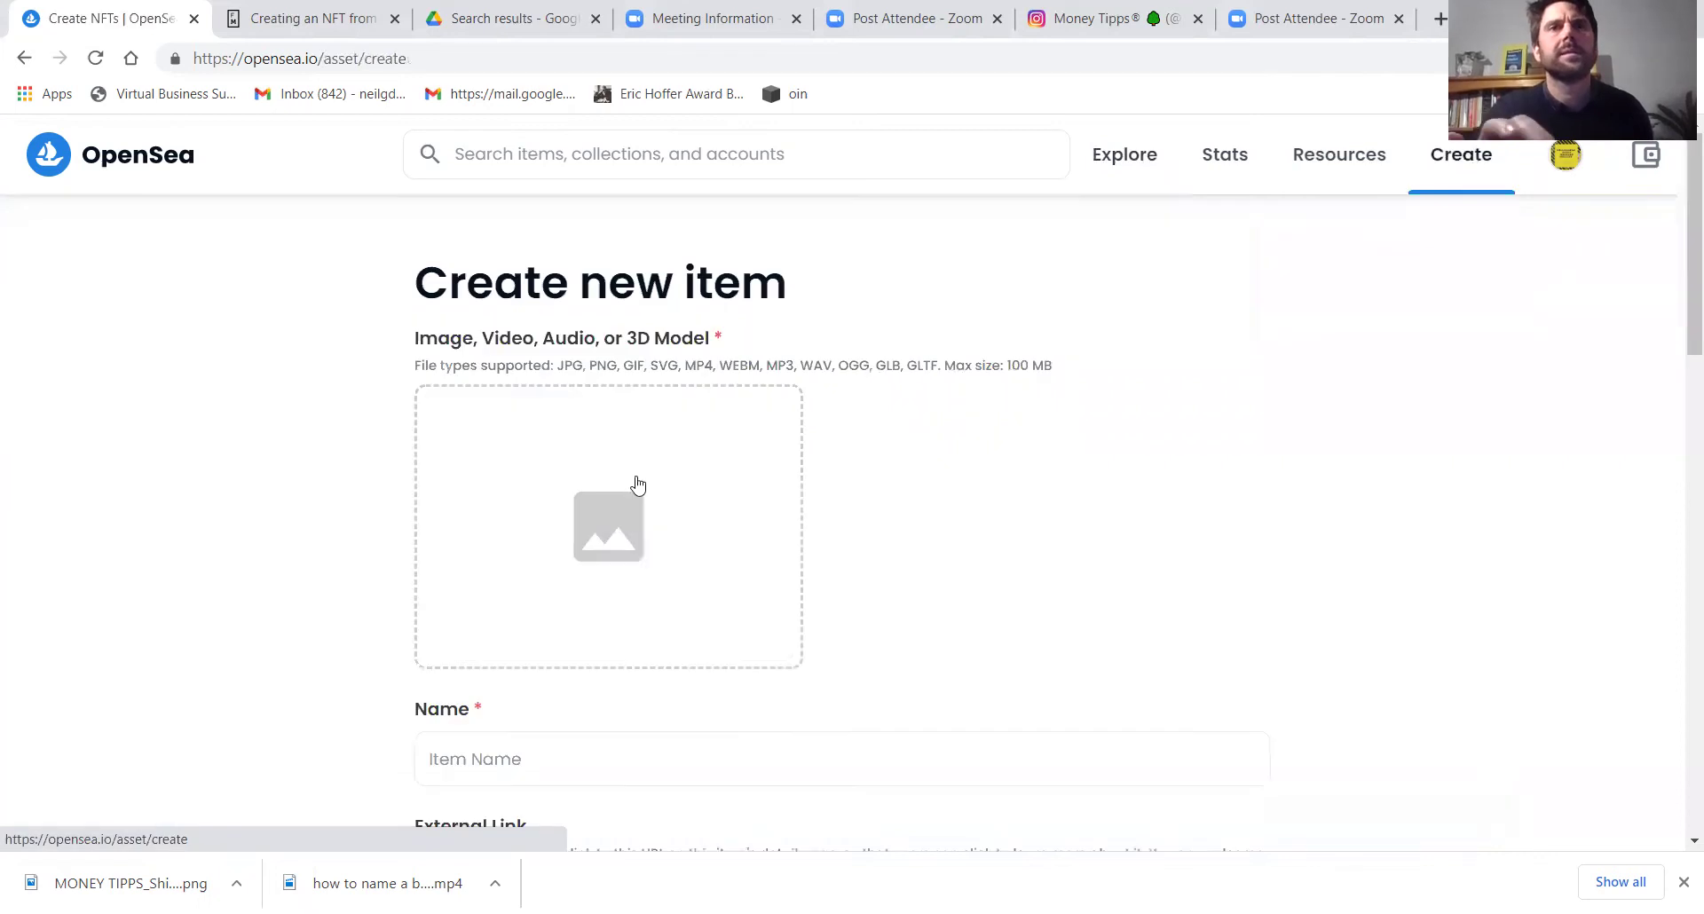
{"action": "left_click", "coordinate": [591, 525]}
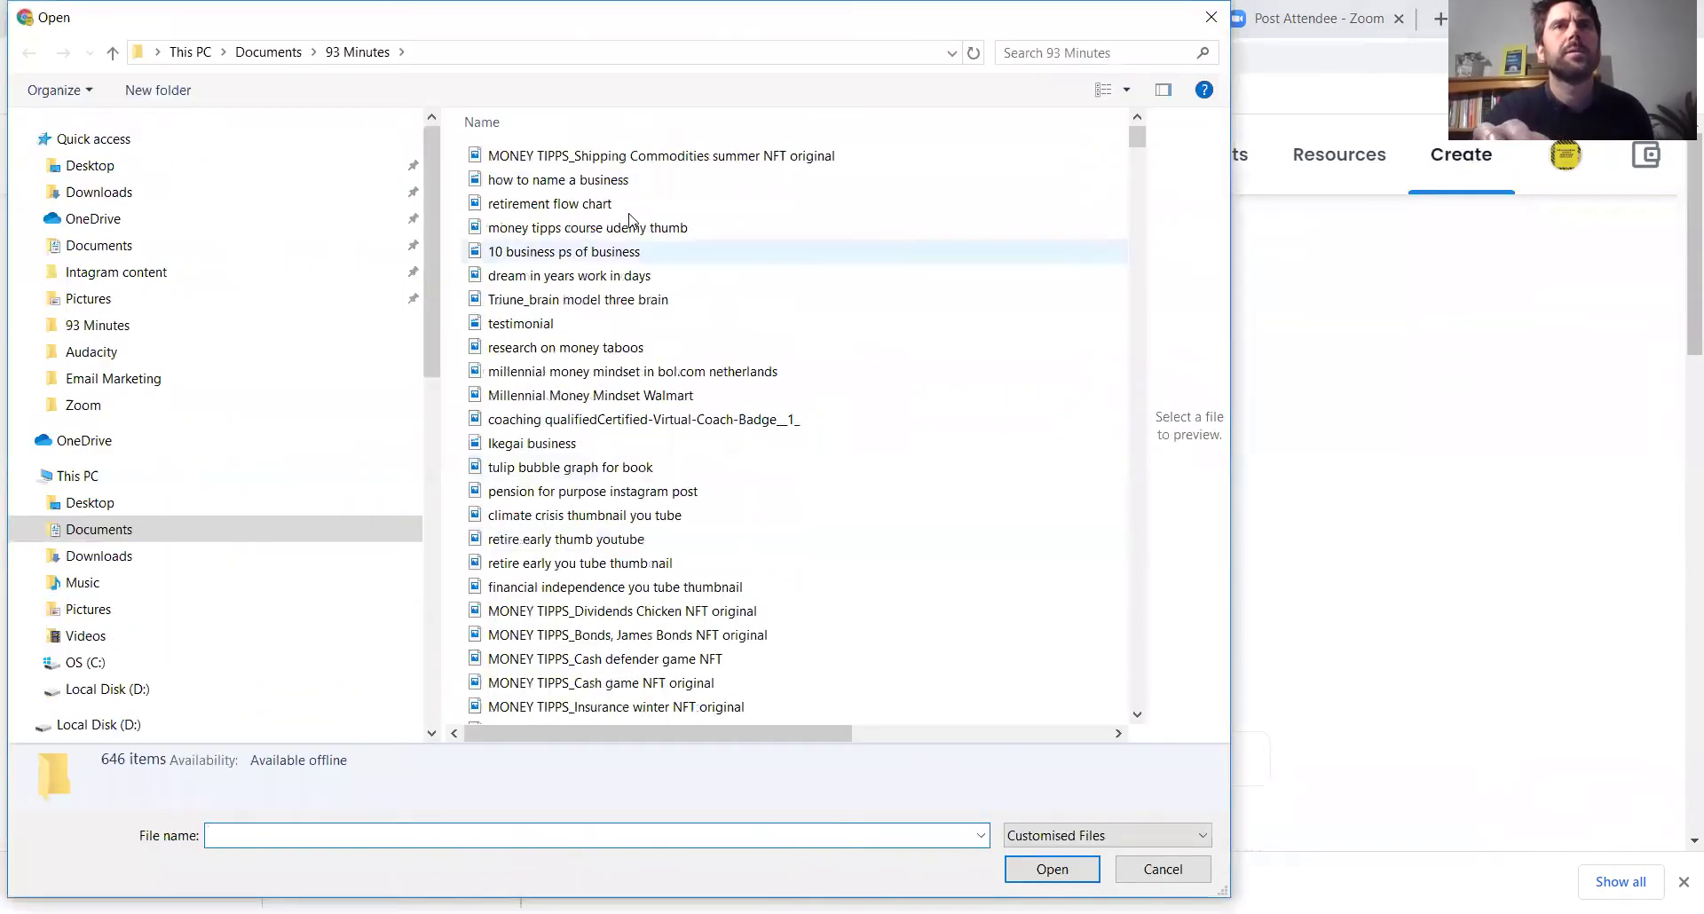
{"action": "left_click", "coordinate": [590, 161]}
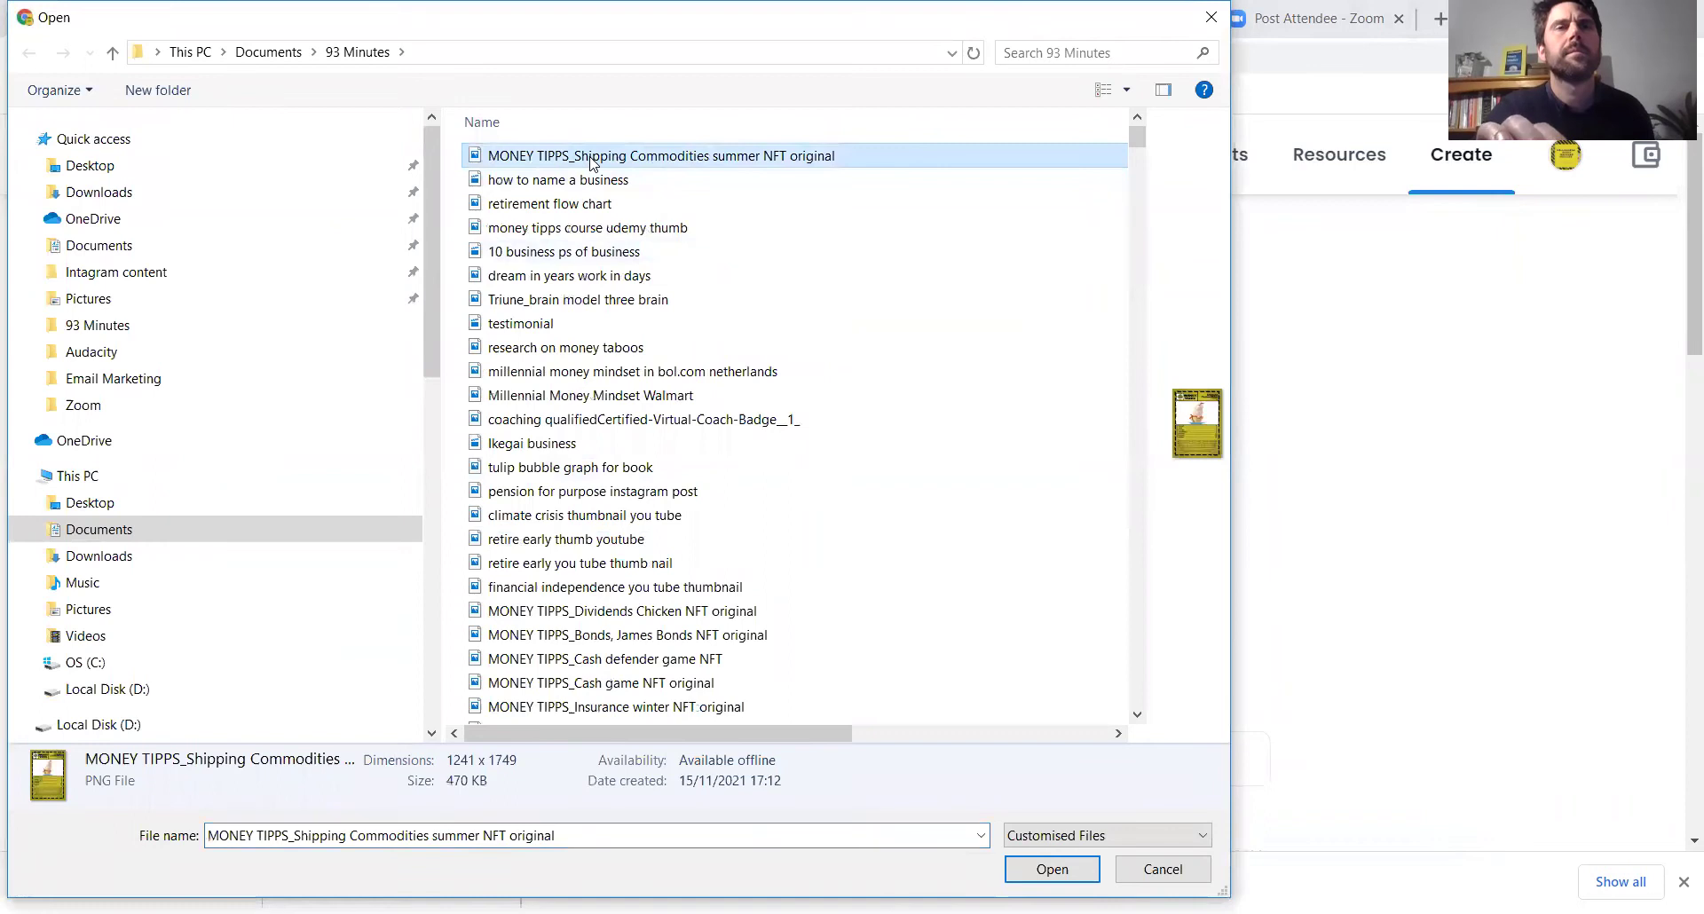
{"action": "double_click", "coordinate": [591, 162]}
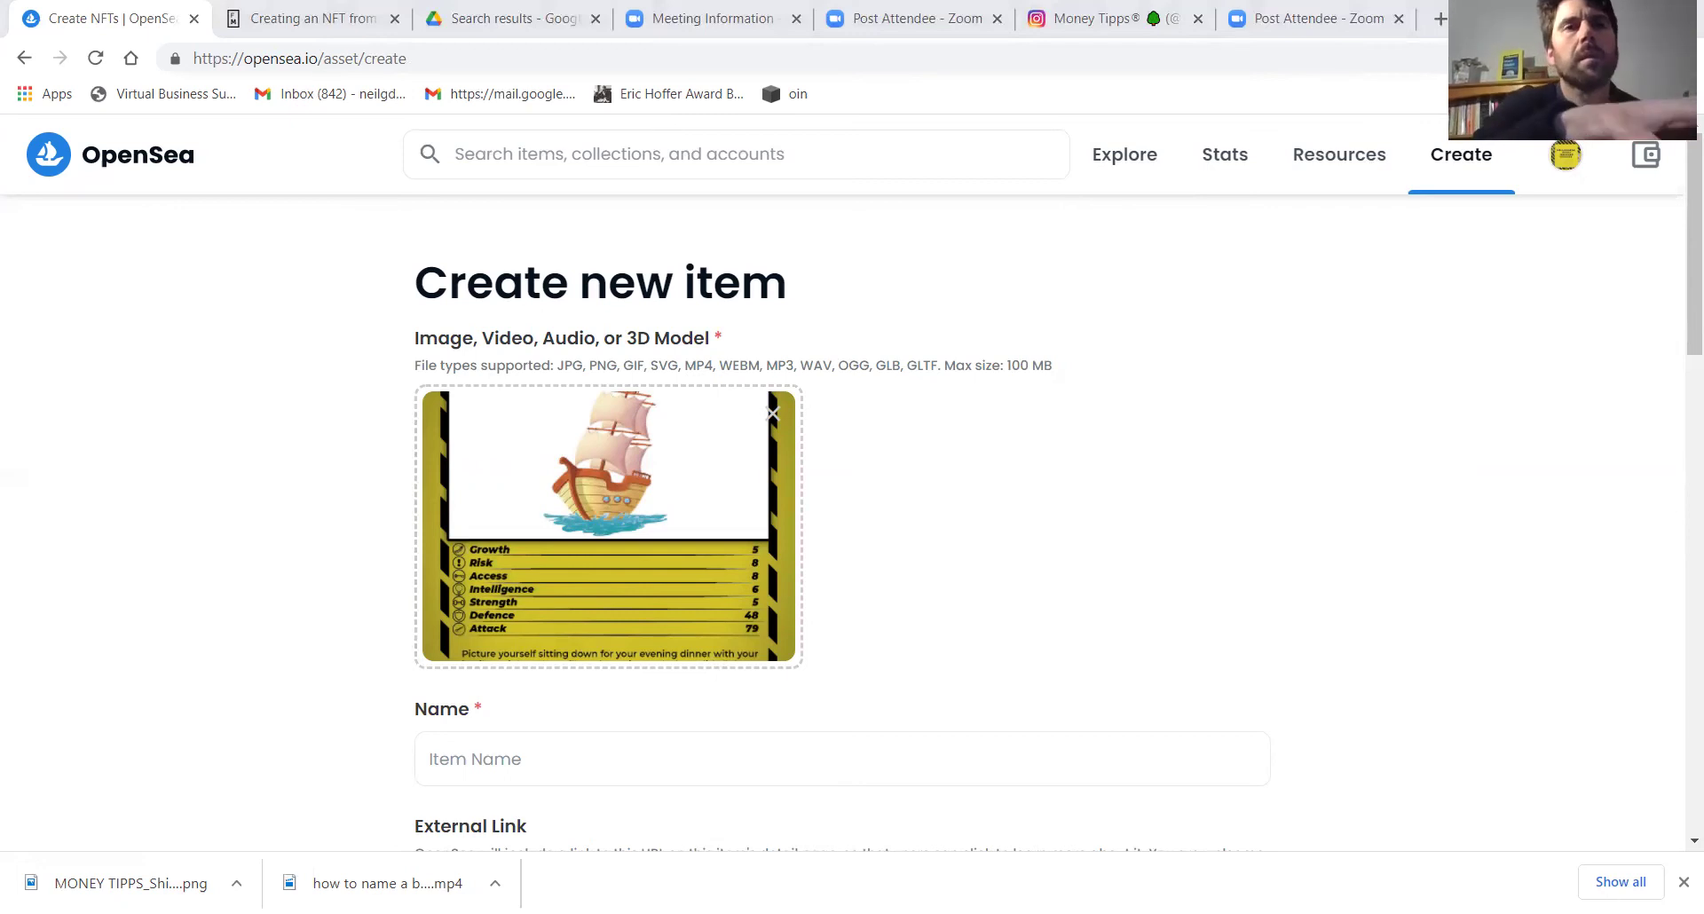
Name the new item "Football Formation Asset Allocation: Commodities".
{"action": "left_click", "coordinate": [593, 771]}
{"action": "type", "text": "Football Formation Asset Allocation"}
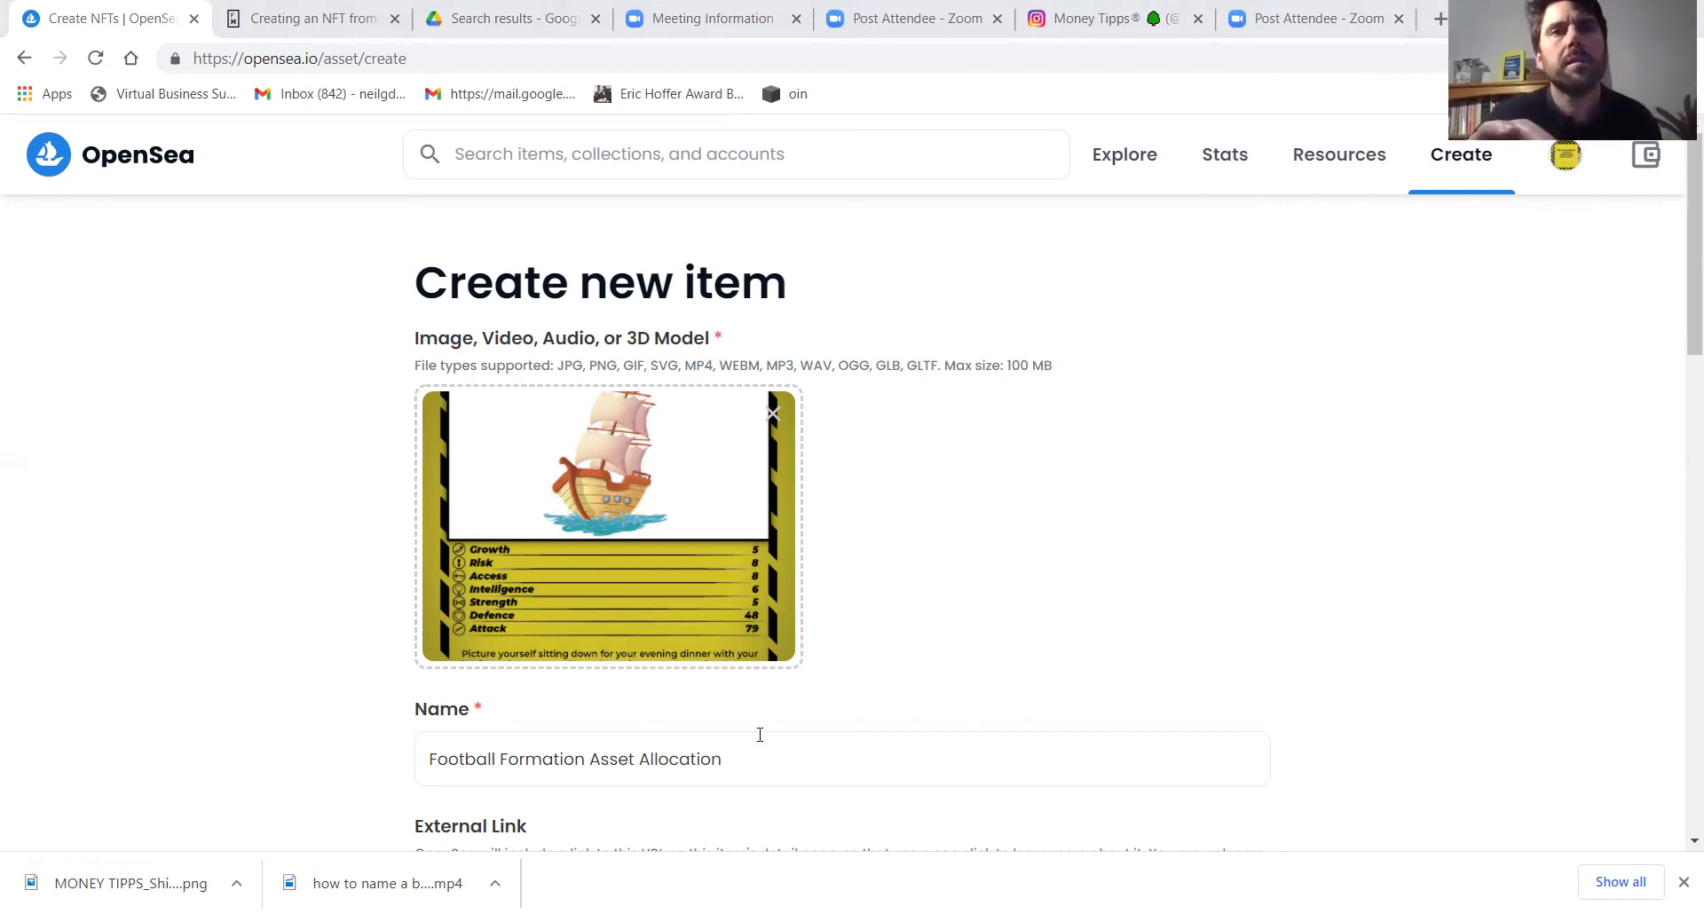
{"action": "left_click", "coordinate": [760, 766]}
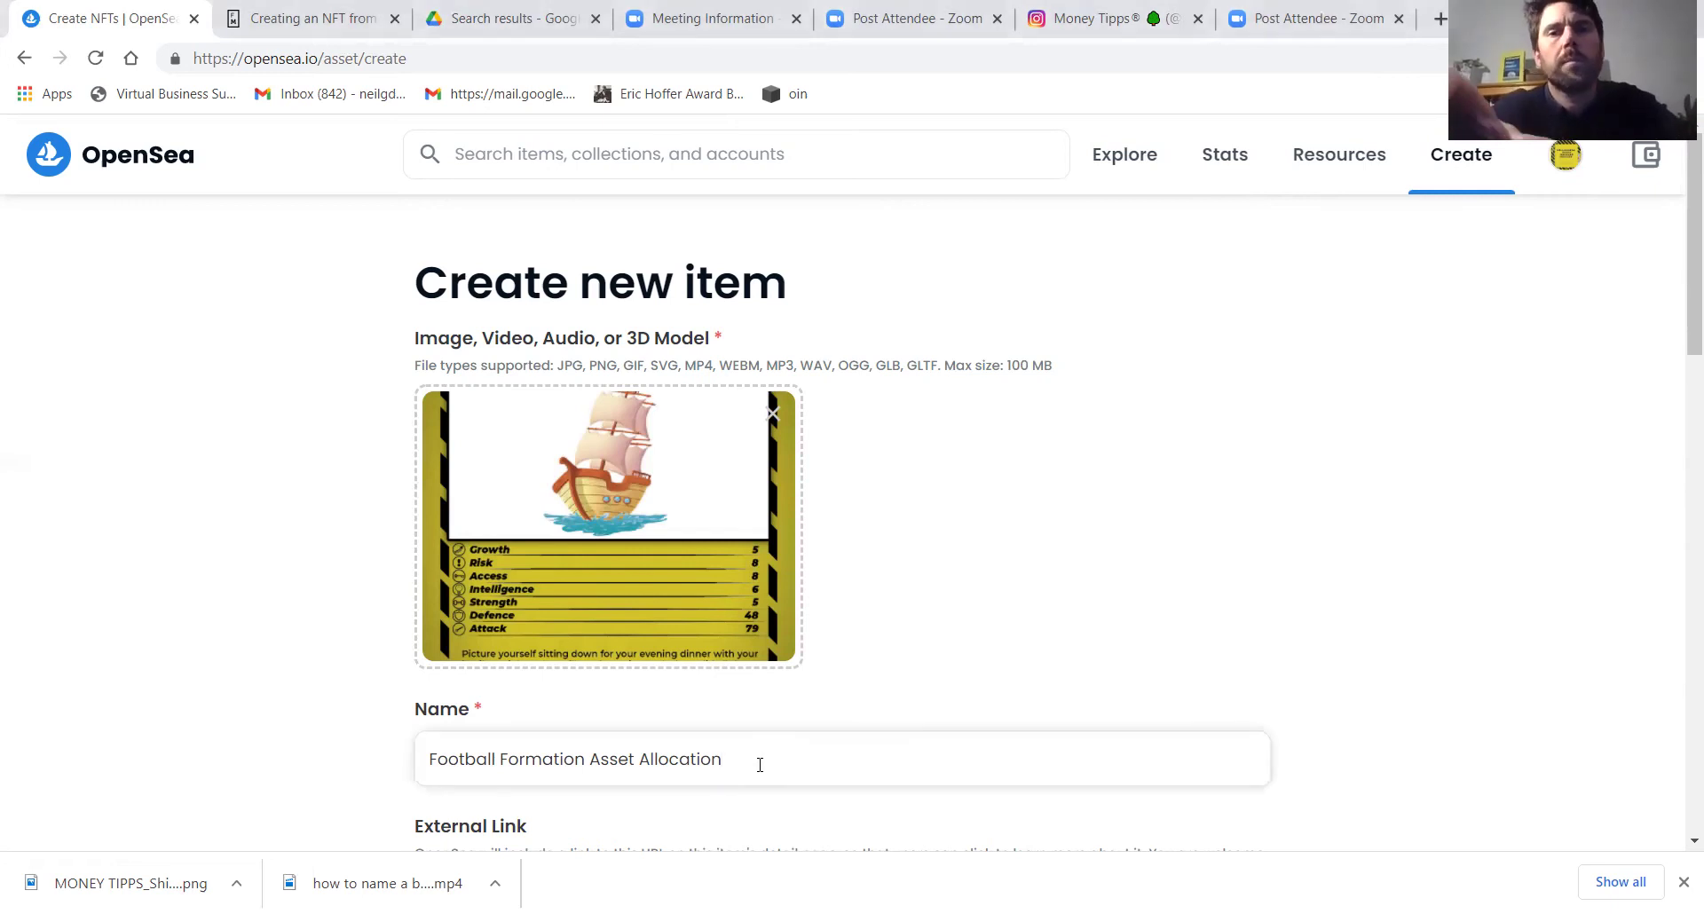
{"action": "type", "text": ": commodities"}
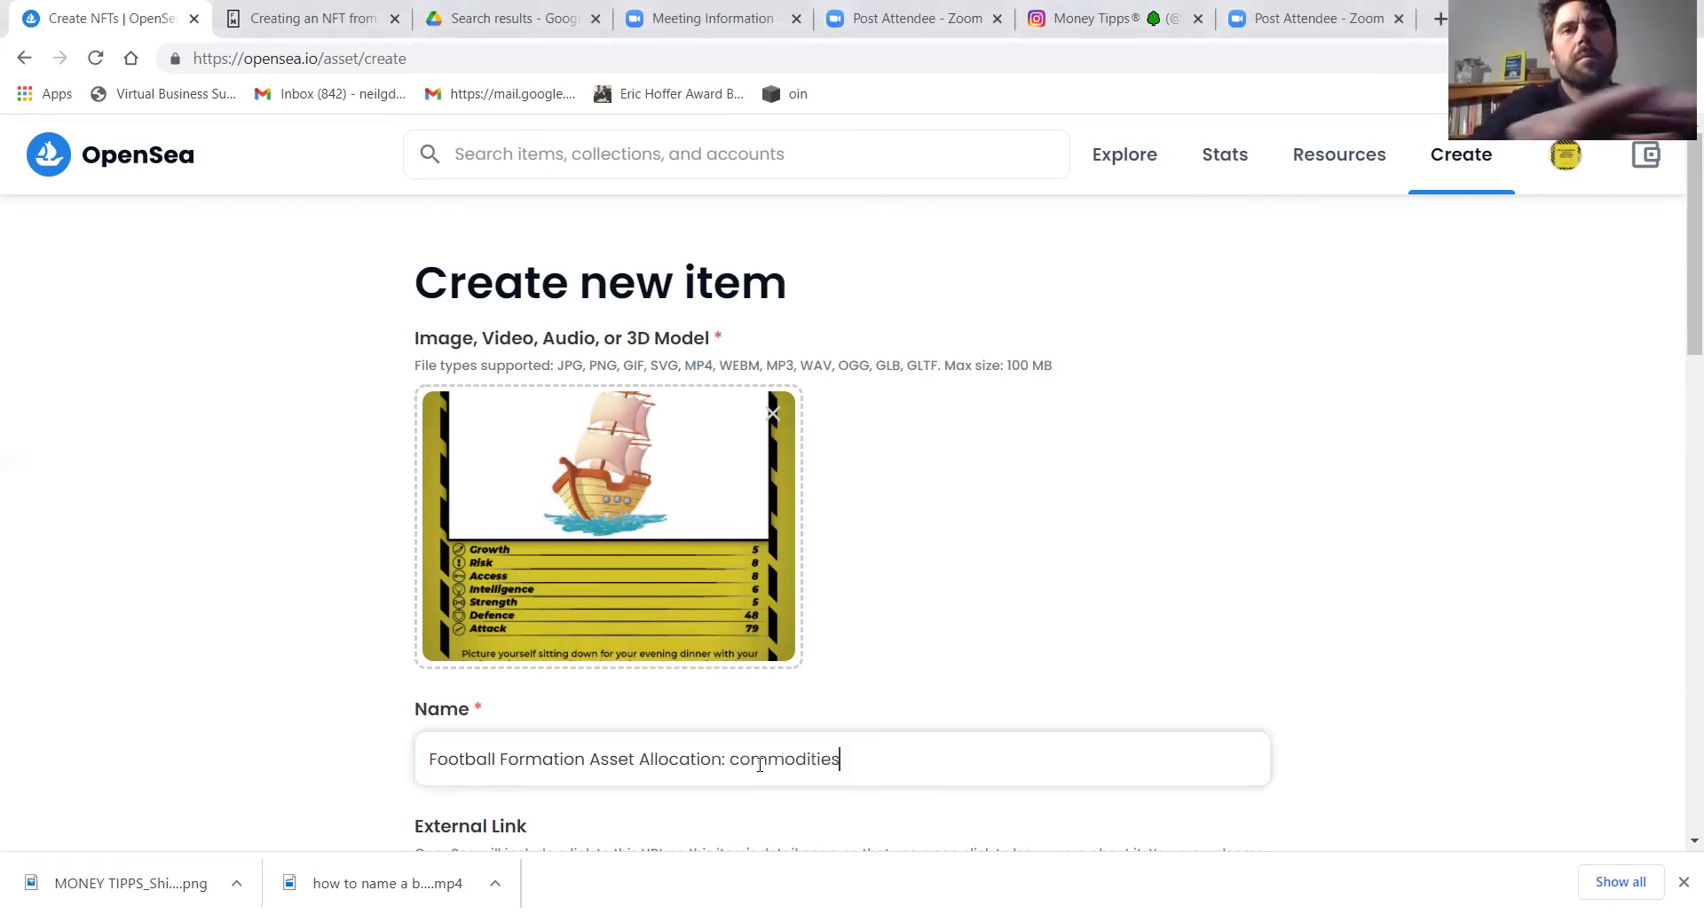
{"action": "key", "text": "Left"}
{"action": "key", "text": "Left"}
{"action": "key", "text": "Left"}
{"action": "key", "text": "Left"}
{"action": "key", "text": "Left"}
{"action": "key", "text": "Left"}
{"action": "key", "text": "Left"}
{"action": "key", "text": "Left"}
{"action": "key", "text": "Left"}
{"action": "key", "text": "Left"}
{"action": "key", "text": "Left"}
{"action": "key", "text": "Right"}
{"action": "key", "text": "BackSpace"}
{"action": "type", "text": "C"}
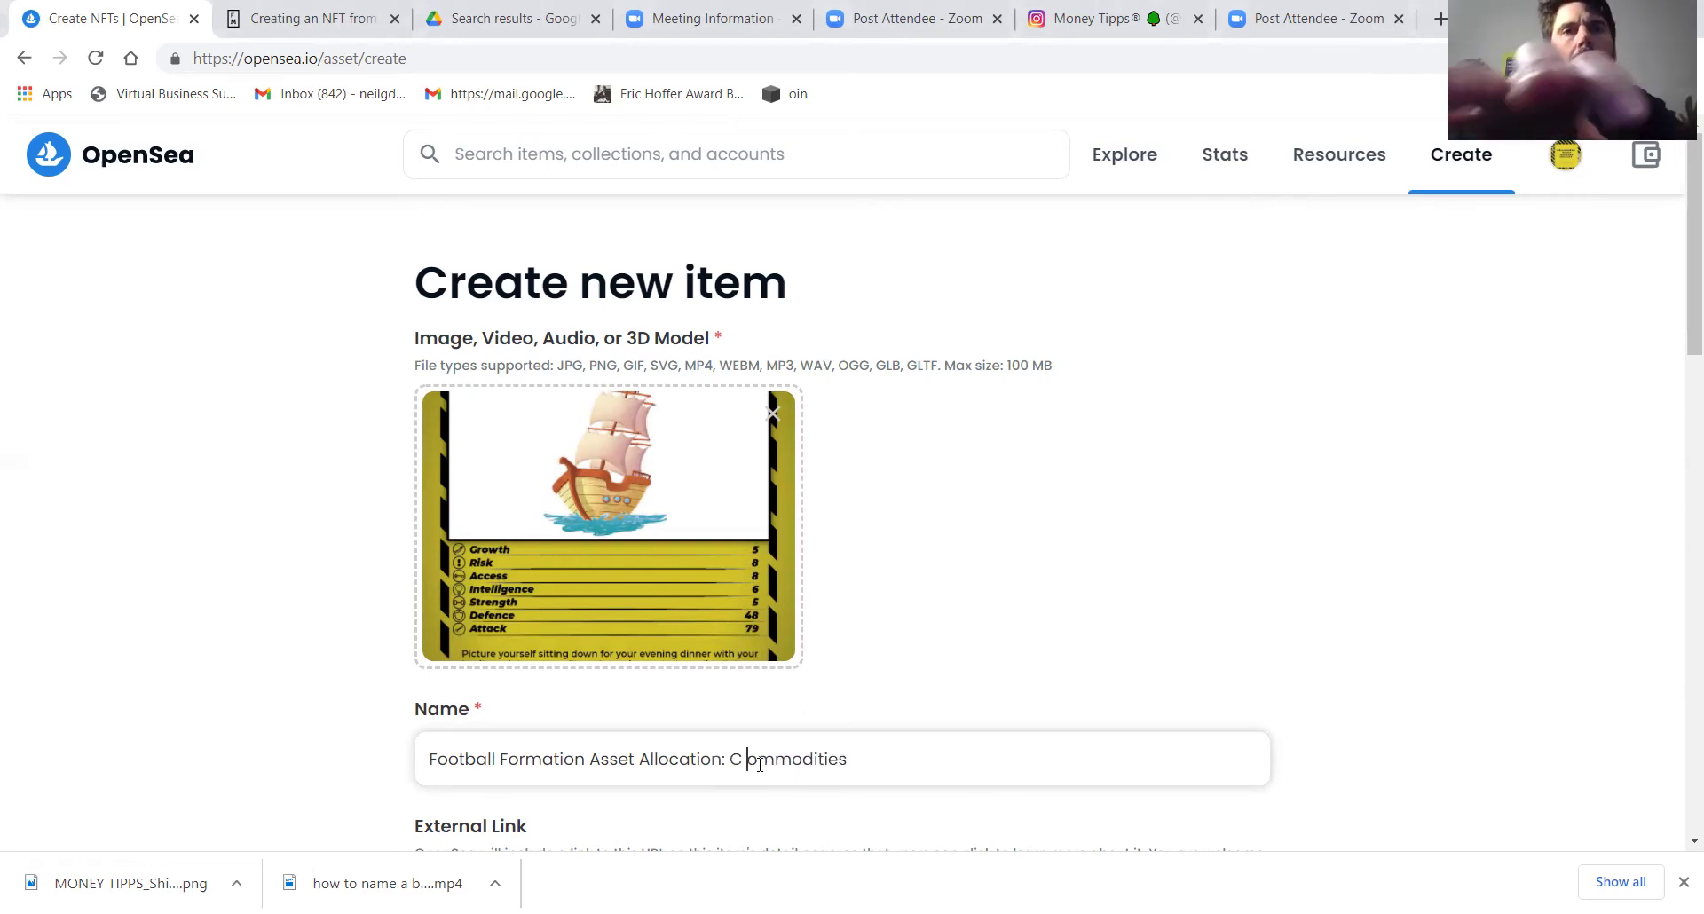
{"action": "key", "text": "BackSpace"}
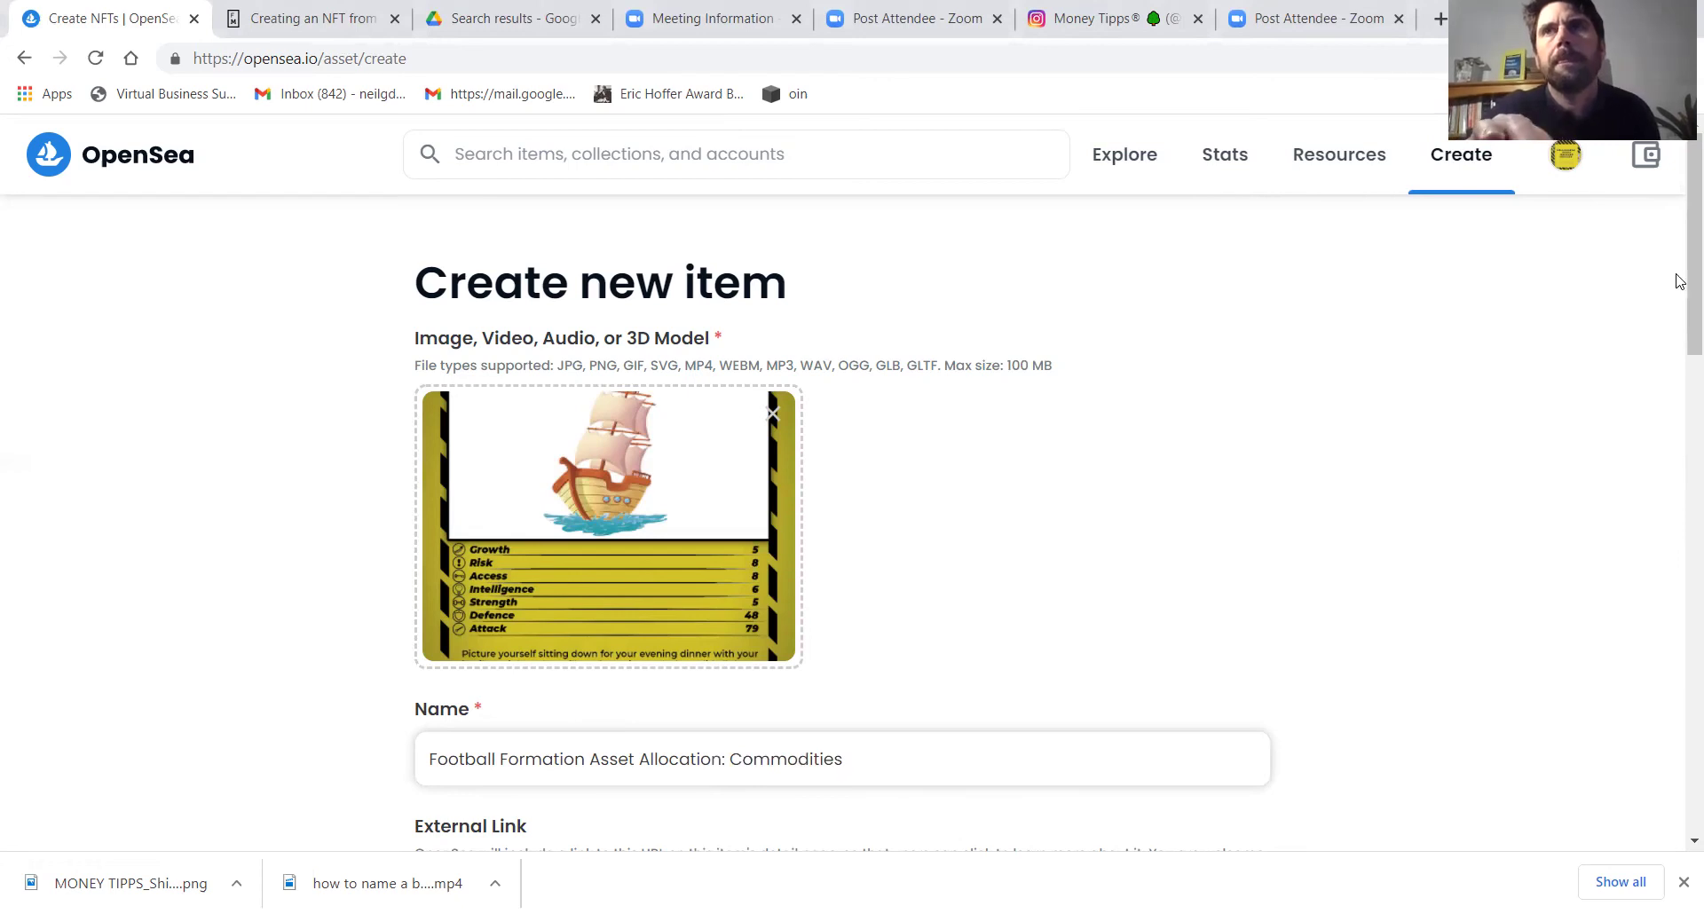
Paste the copied text about the Football Formation Asset Allocation trading card game into the item's description.
{"action": "scroll", "coordinate": [1681, 266], "scroll_direction": "down", "scroll_amount": 1}
{"action": "scroll", "coordinate": [1680, 248], "scroll_direction": "up", "scroll_amount": 1}
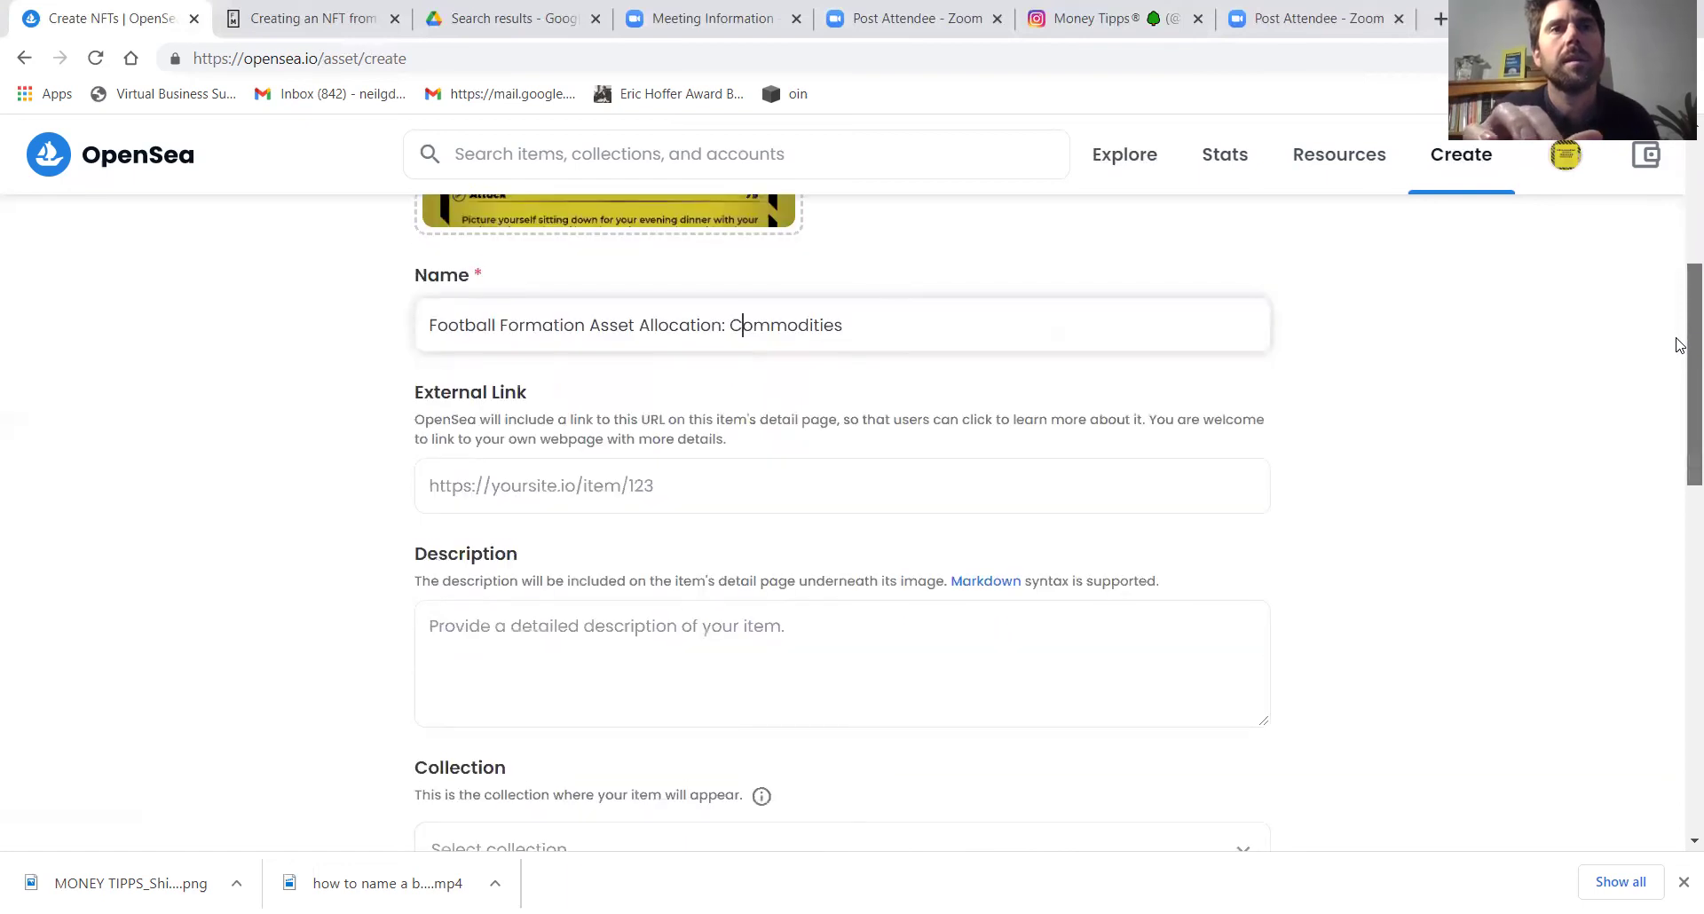
{"action": "scroll", "coordinate": [1679, 344], "scroll_direction": "down", "scroll_amount": 1}
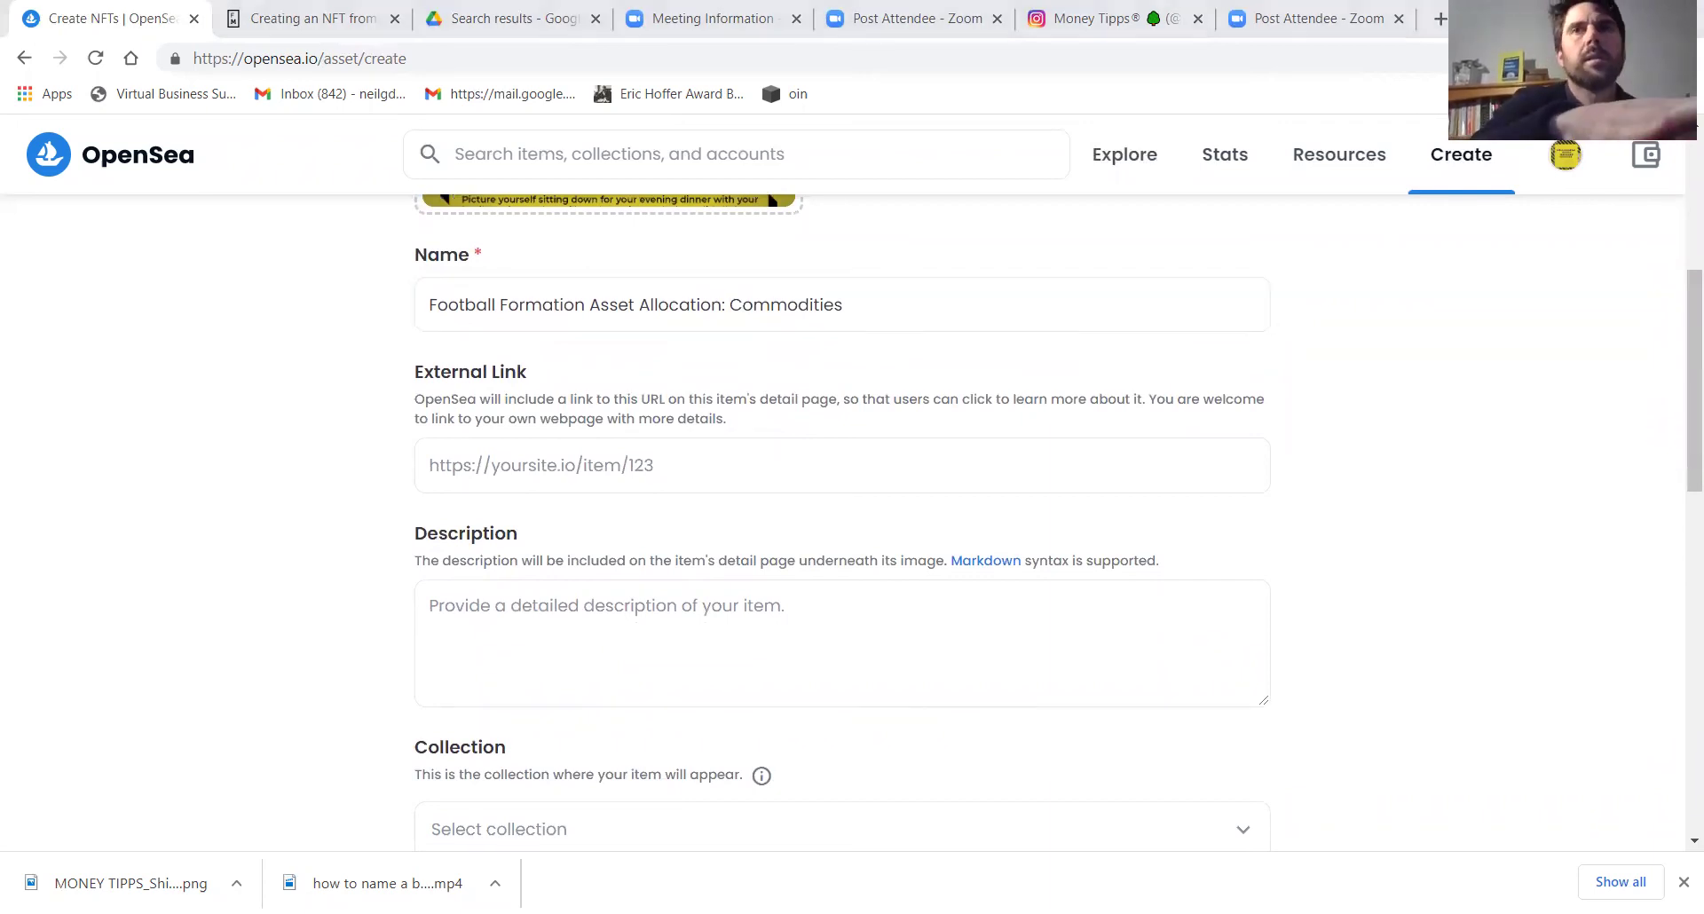
{"action": "left_click", "coordinate": [577, 622]}
{"action": "key", "text": "ctrl+v"}
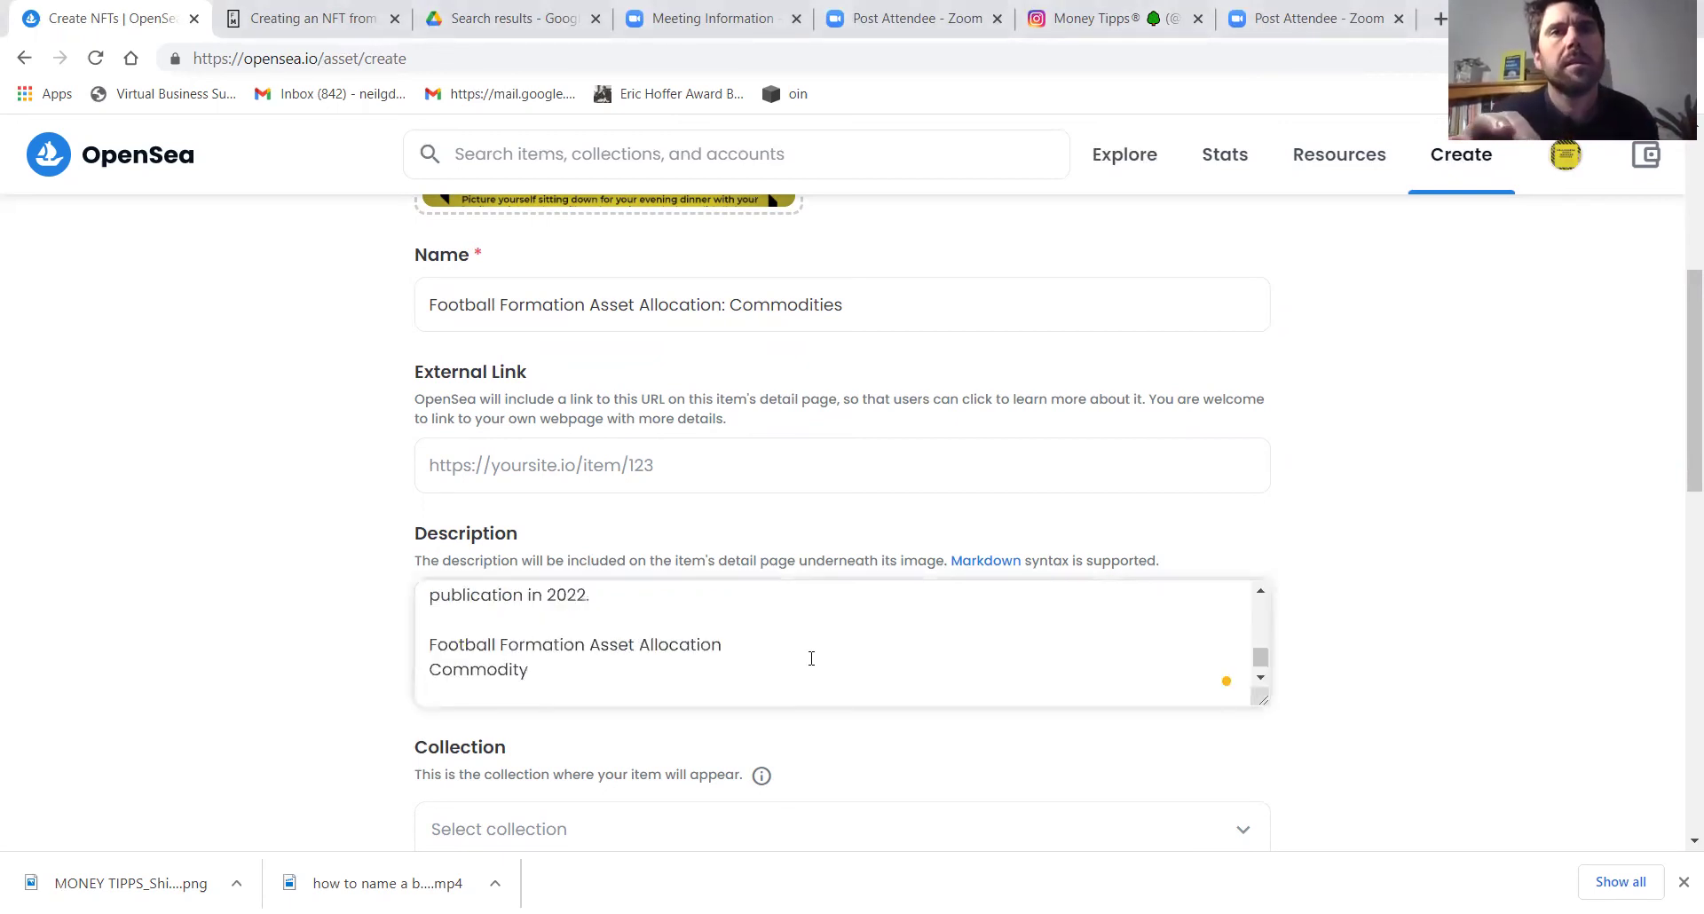
Delete the leftover closing lines "Football Formation Asset Allocation" and "Commodity" from the end of the description.
{"action": "key", "text": "Up"}
{"action": "key", "text": "Up"}
{"action": "key", "text": "Up"}
{"action": "key", "text": "Up"}
{"action": "key", "text": "Up"}
{"action": "key", "text": "Up"}
{"action": "key", "text": "Up"}
{"action": "key", "text": "Up"}
{"action": "key", "text": "Up"}
{"action": "key", "text": "Up"}
{"action": "key", "text": "Down"}
{"action": "key", "text": "Down"}
{"action": "key", "text": "Down"}
{"action": "key", "text": "Down"}
{"action": "key", "text": "Down"}
{"action": "key", "text": "Down"}
{"action": "key", "text": "Down"}
{"action": "key", "text": "Down"}
{"action": "key", "text": "Down"}
{"action": "key", "text": "Down"}
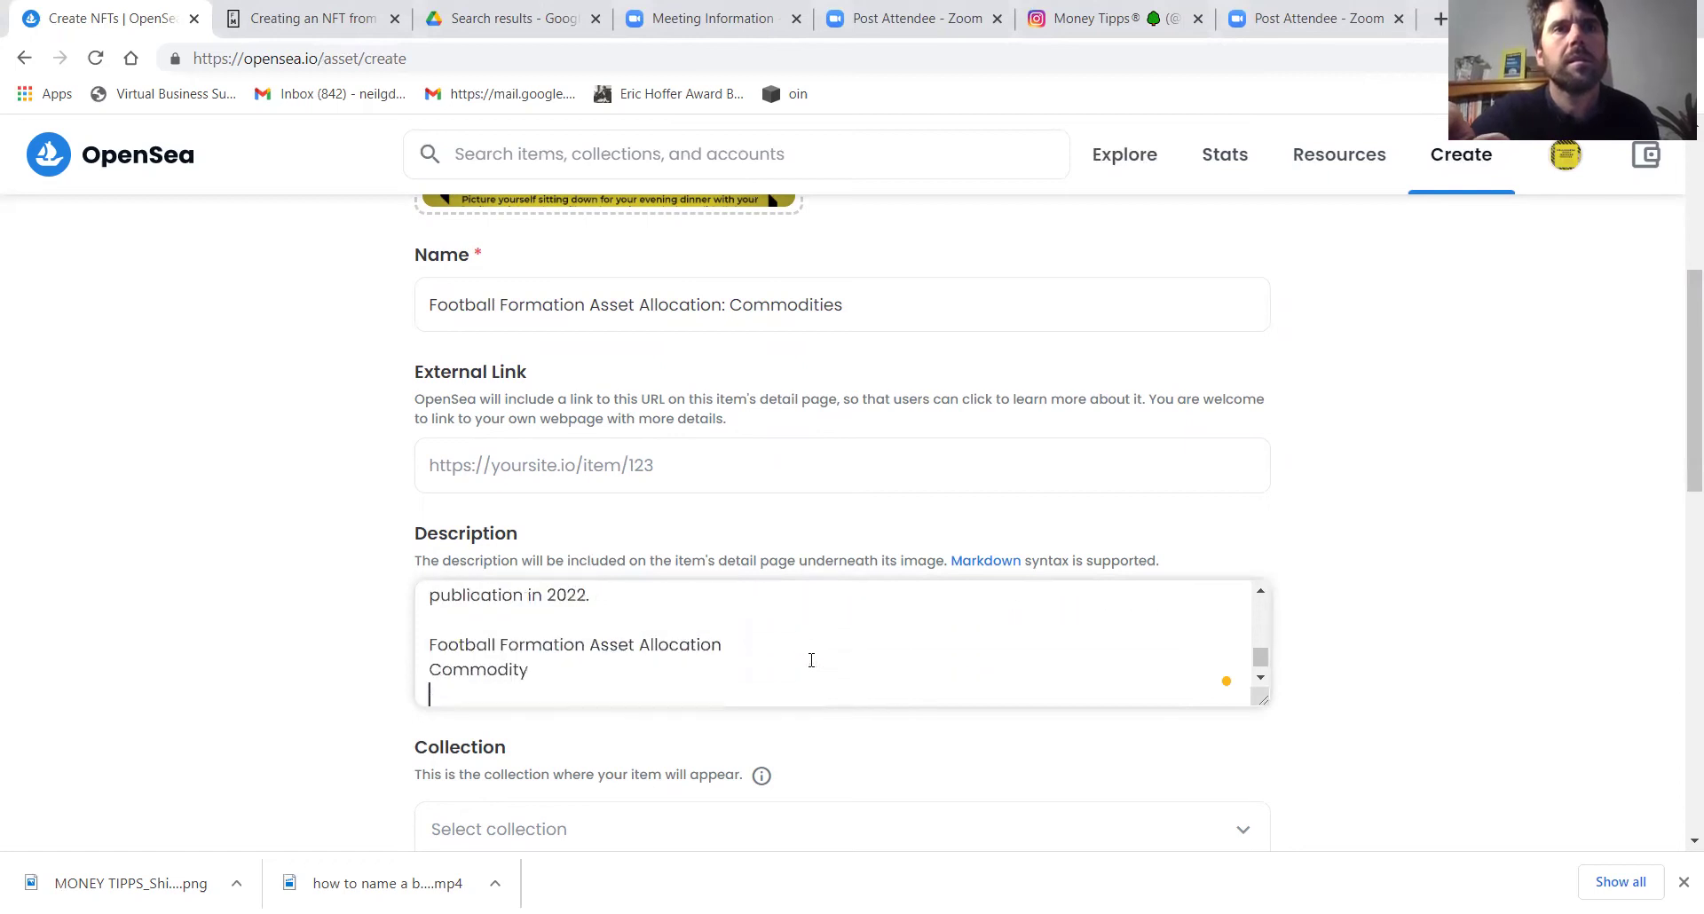
{"action": "left_click_drag", "start_coordinate": [533, 669], "coordinate": [419, 649]}
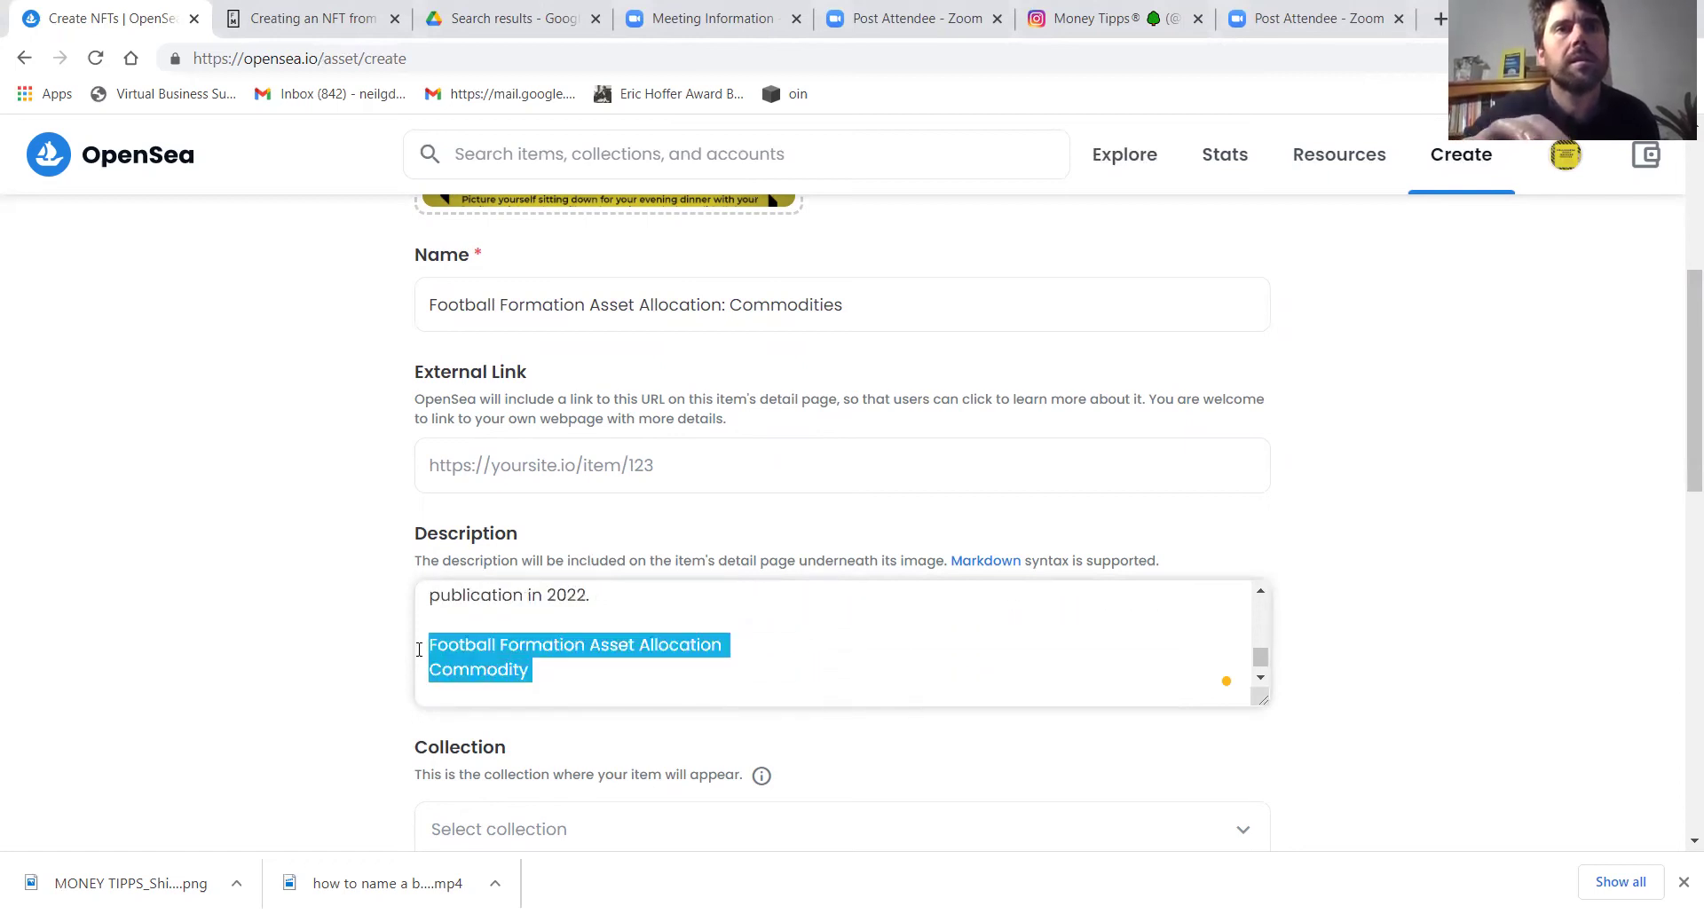
{"action": "key", "text": "BackSpace"}
Read through the pasted description from its opening paragraph to its end to check the wording.
{"action": "key", "text": "Up"}
{"action": "key", "text": "Up"}
{"action": "key", "text": "Up"}
{"action": "key", "text": "Up"}
{"action": "key", "text": "Up"}
{"action": "key", "text": "Up"}
{"action": "key", "text": "Up"}
{"action": "key", "text": "Up"}
{"action": "key", "text": "Up"}
{"action": "key", "text": "Up"}
{"action": "key", "text": "Up"}
{"action": "key", "text": "Up"}
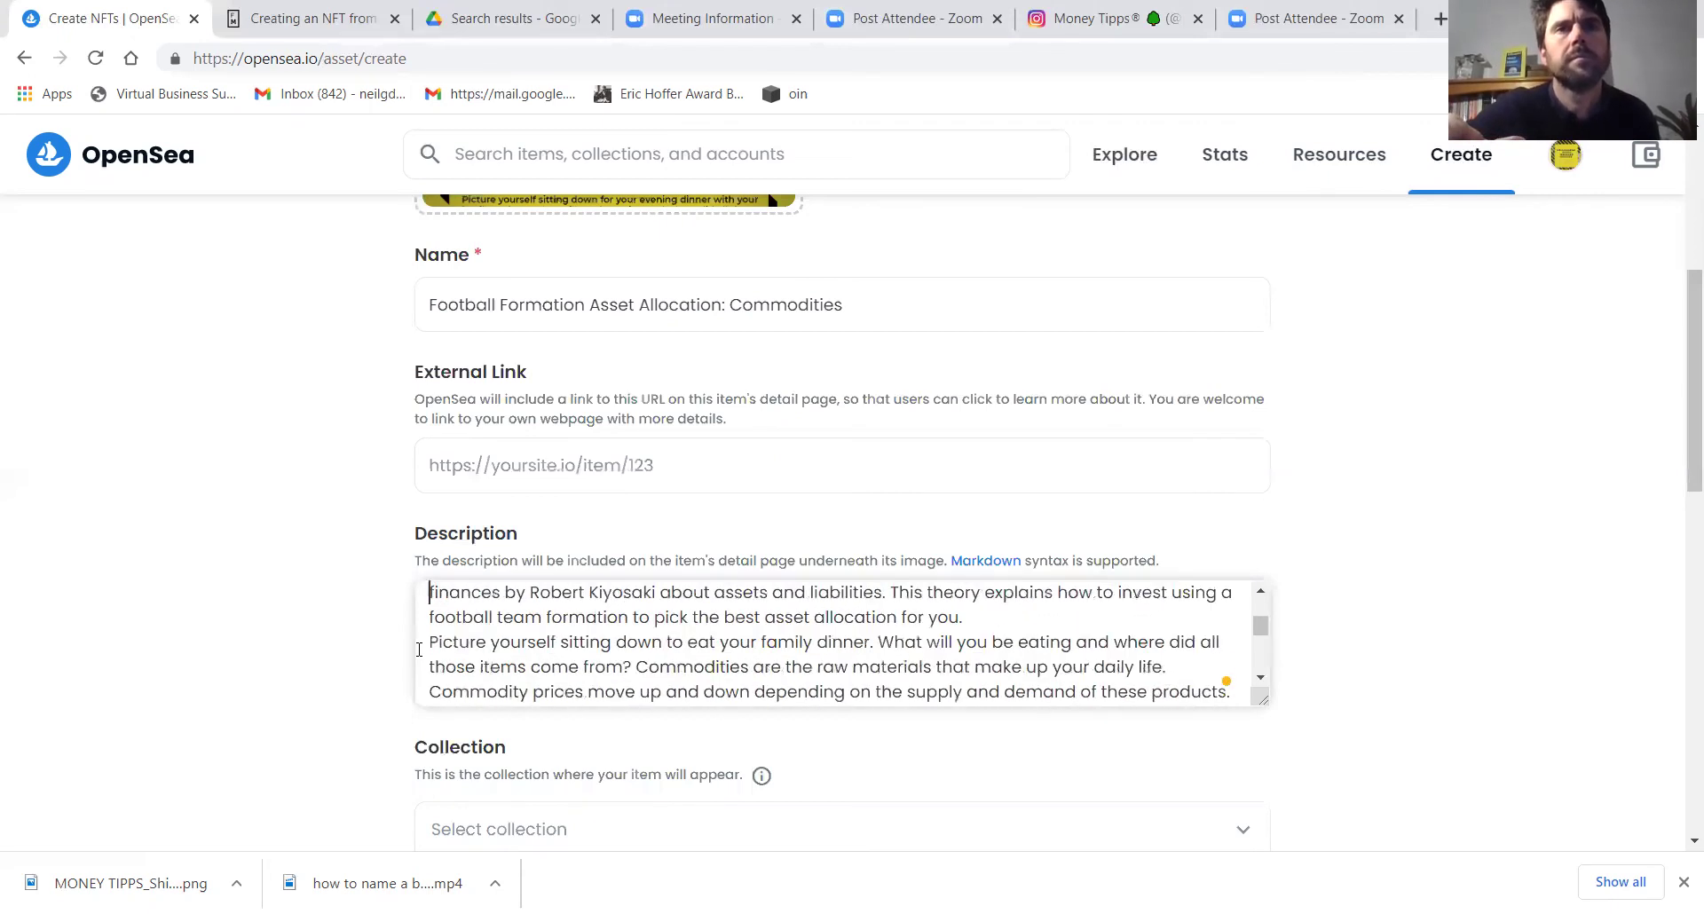
{"action": "key", "text": "Up"}
{"action": "key", "text": "Up"}
{"action": "key", "text": "Up"}
{"action": "key", "text": "Up"}
{"action": "key", "text": "Down"}
{"action": "key", "text": "Down"}
{"action": "key", "text": "Down"}
{"action": "key", "text": "Down"}
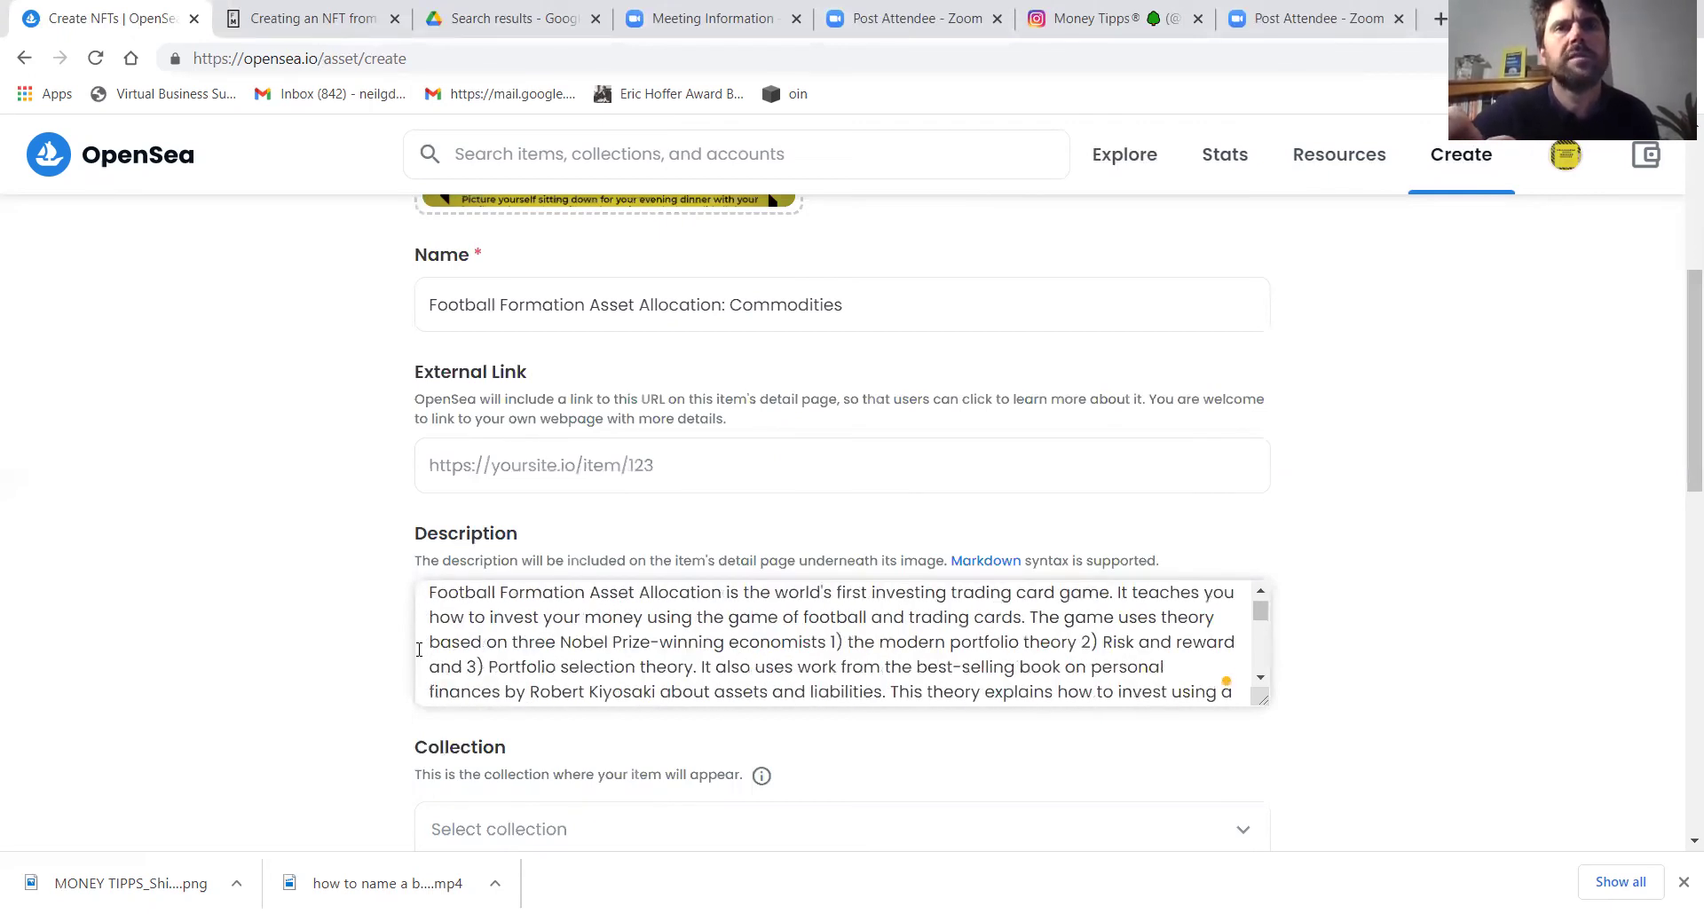
{"action": "key", "text": "Down"}
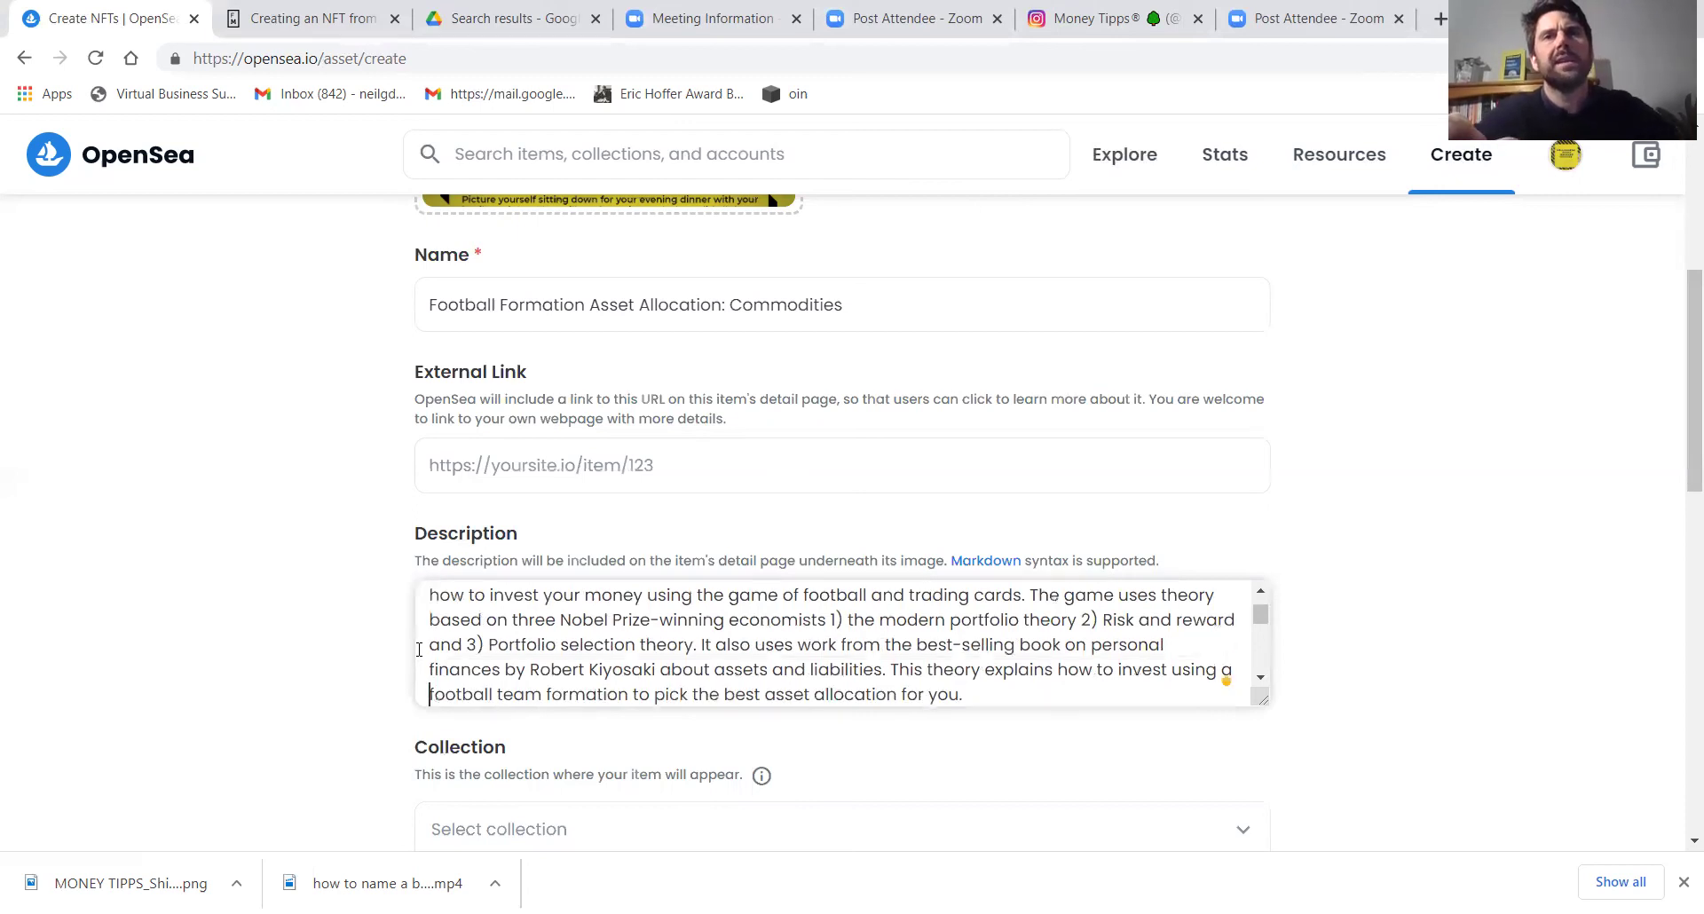
{"action": "key", "text": "Up"}
{"action": "key", "text": "Up"}
{"action": "key", "text": "Up"}
{"action": "key", "text": "Up"}
{"action": "key", "text": "Down"}
{"action": "key", "text": "Down"}
{"action": "key", "text": "Down"}
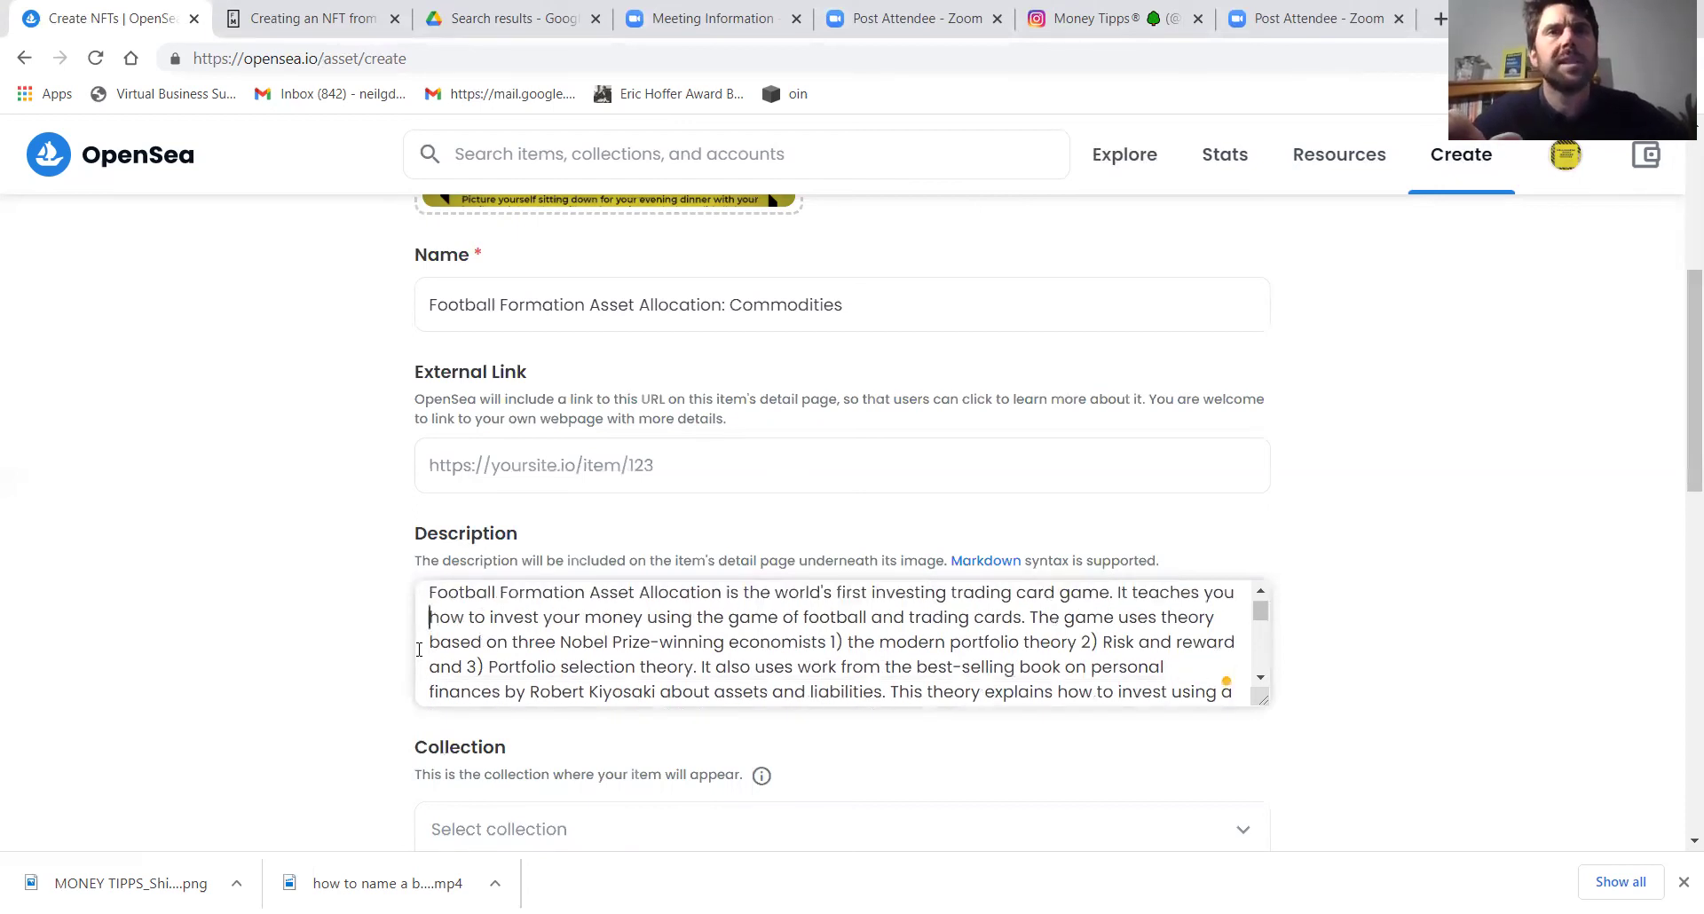
{"action": "key", "text": "Down"}
{"action": "key", "text": "Down"}
{"action": "key", "text": "Down"}
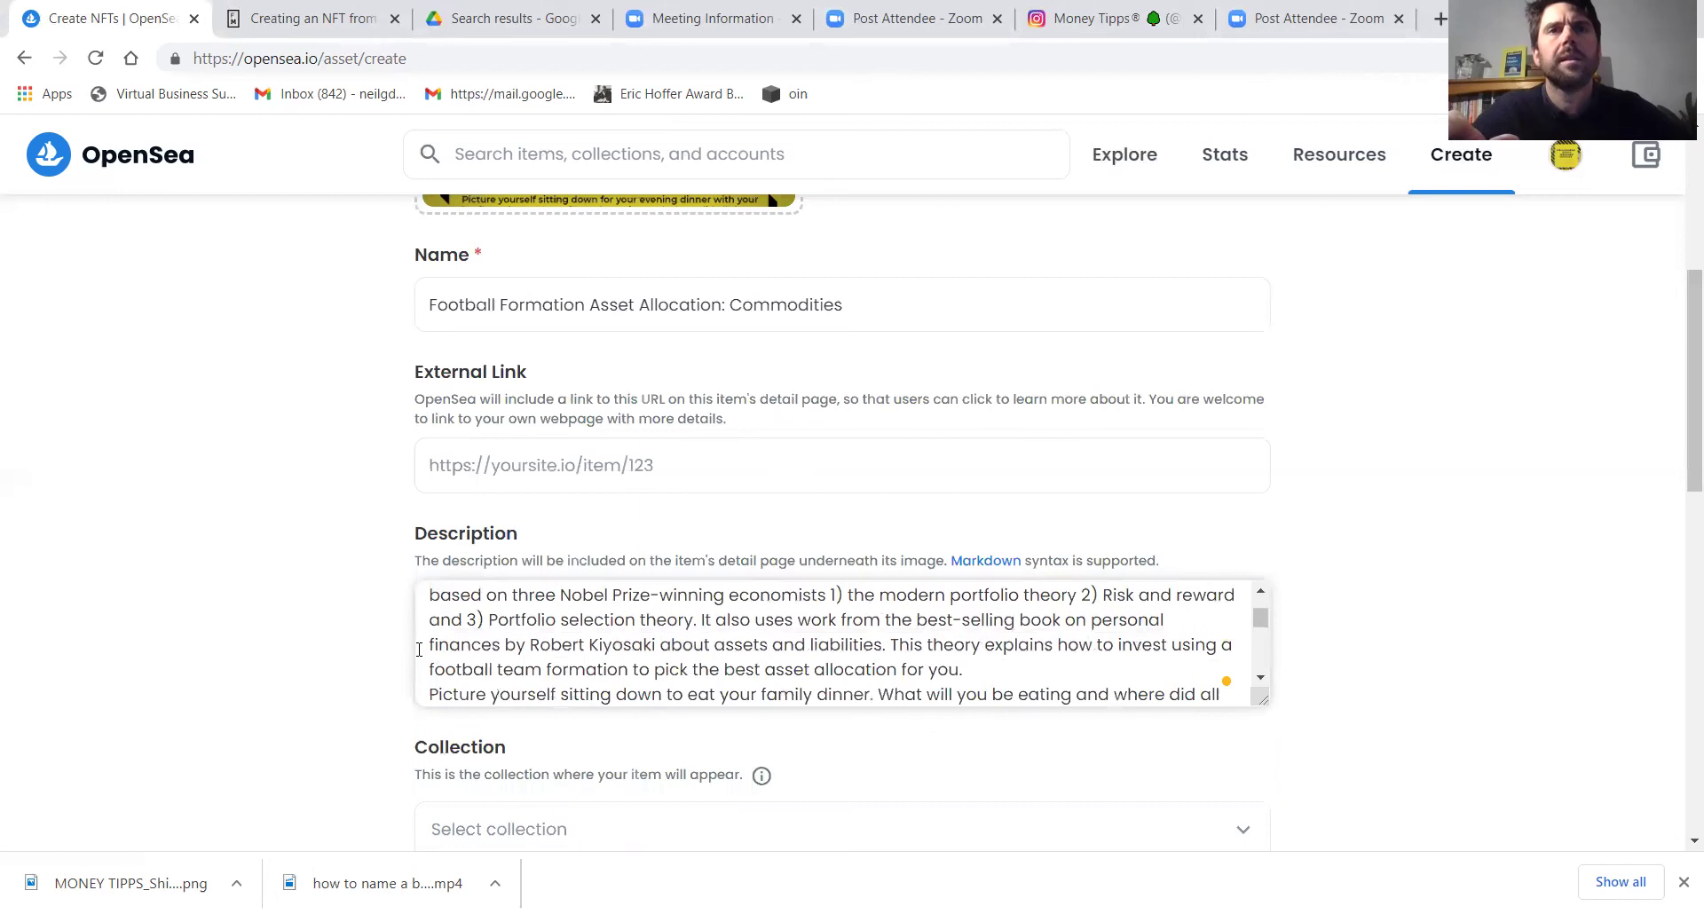
{"action": "key", "text": "Up"}
{"action": "key", "text": "Up"}
{"action": "key", "text": "Up"}
{"action": "key", "text": "Up"}
{"action": "key", "text": "Up"}
{"action": "key", "text": "Up"}
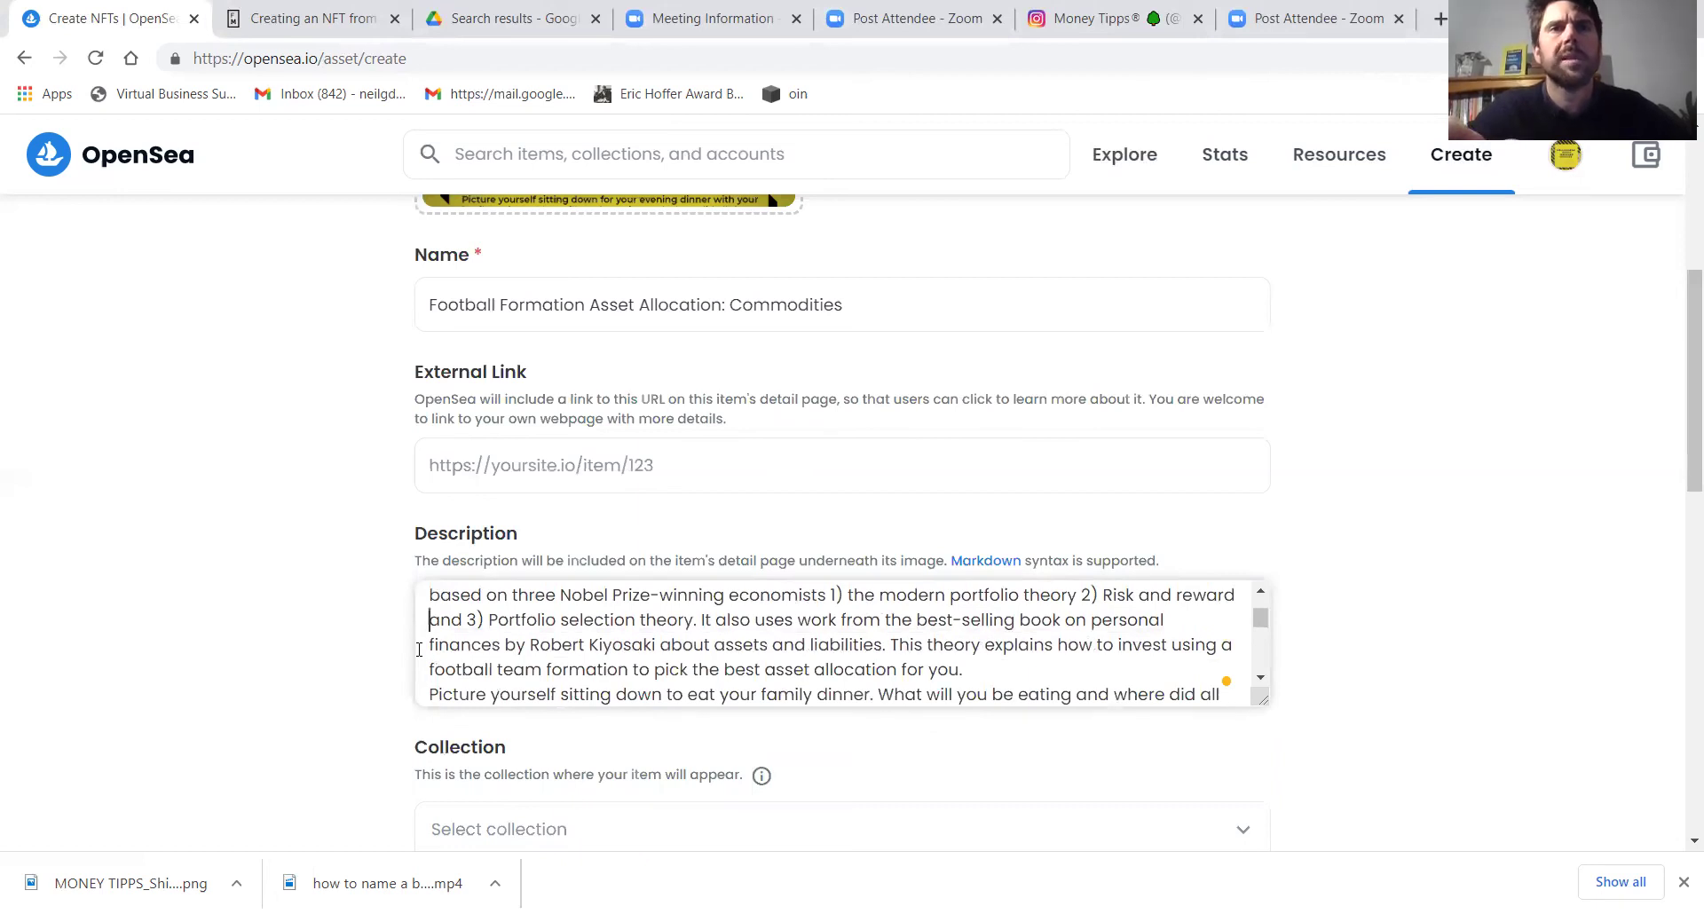
{"action": "key", "text": "Down"}
{"action": "key", "text": "Down"}
{"action": "key", "text": "Down"}
{"action": "key", "text": "Down"}
{"action": "key", "text": "Down"}
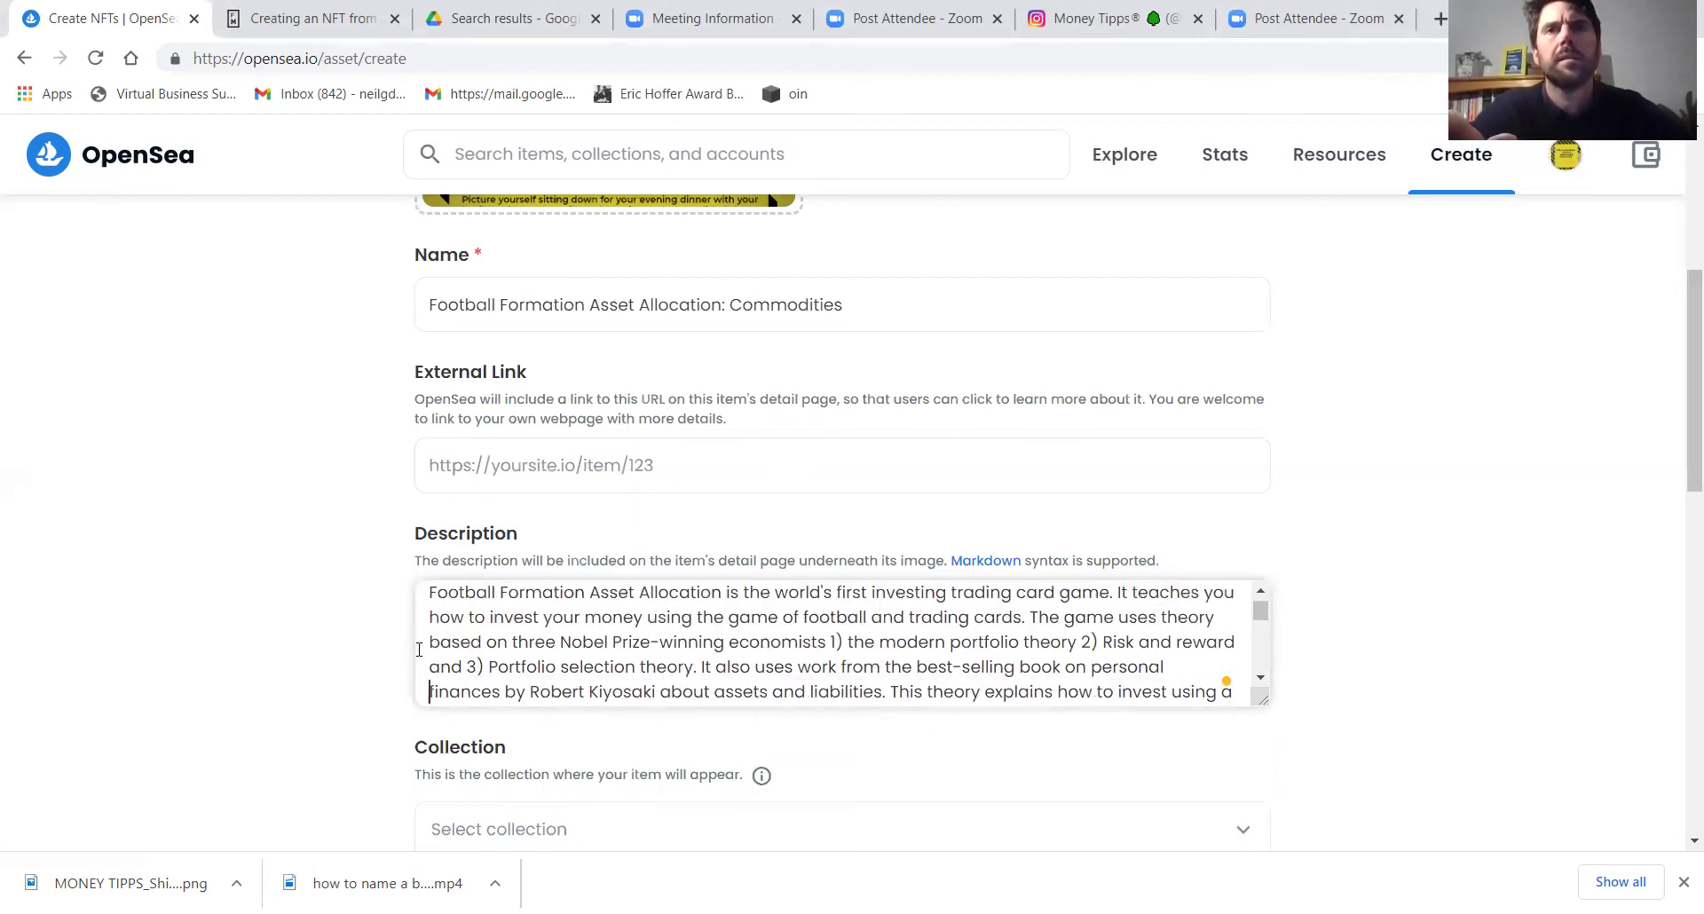
{"action": "key", "text": "Down"}
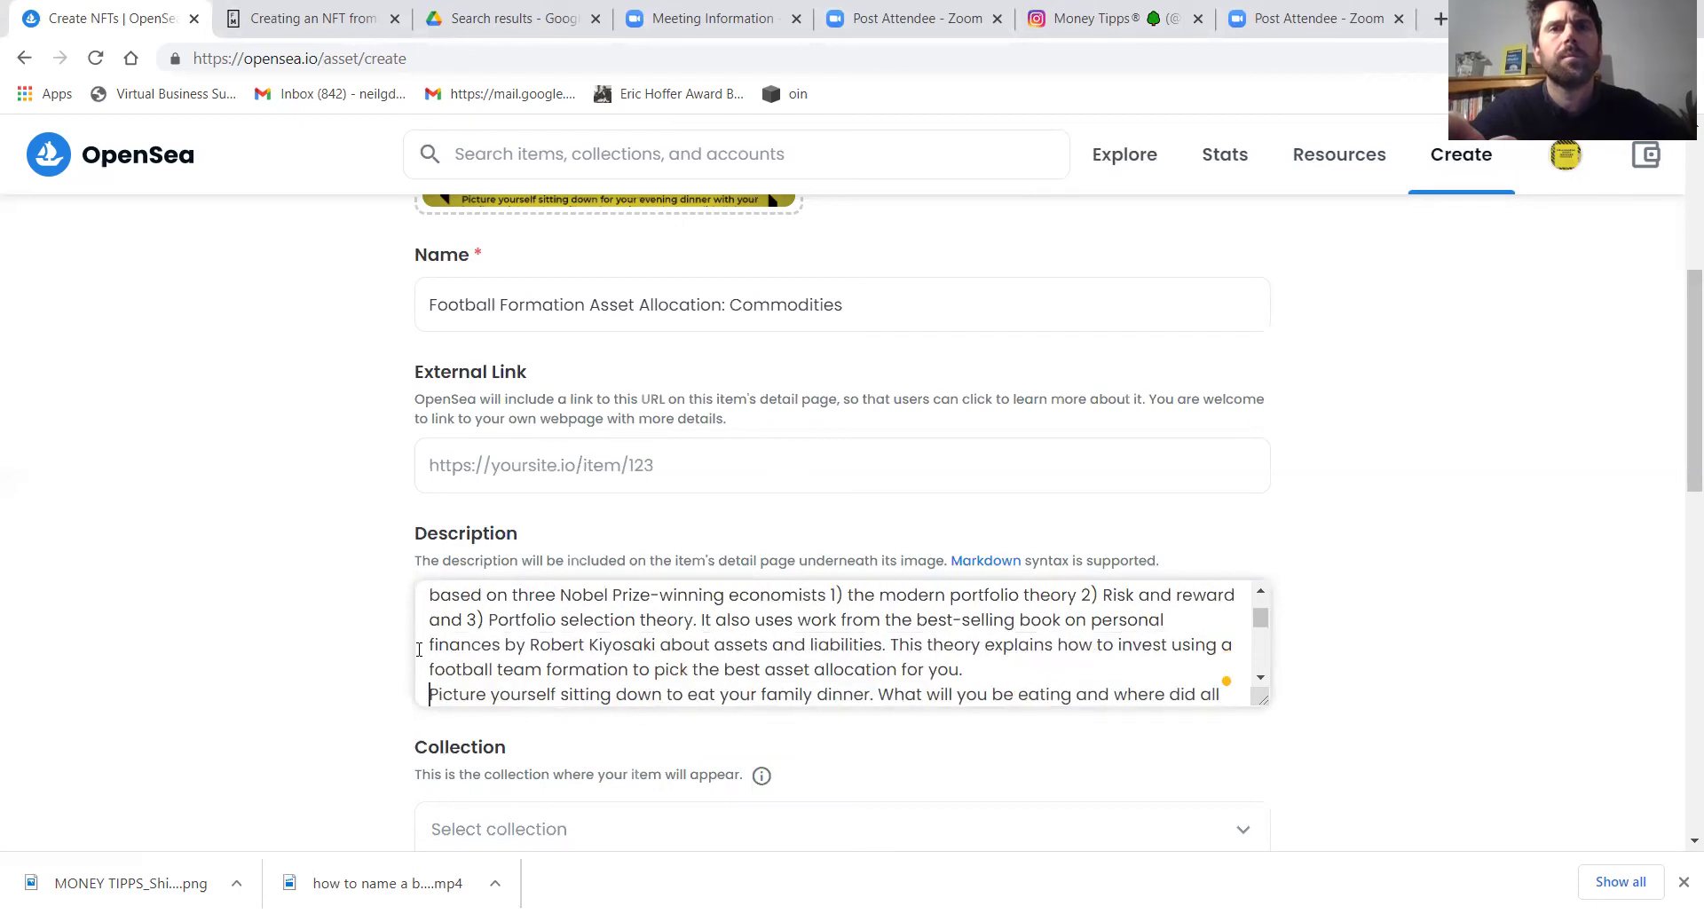
{"action": "key", "text": "Down"}
{"action": "key", "text": "Down"}
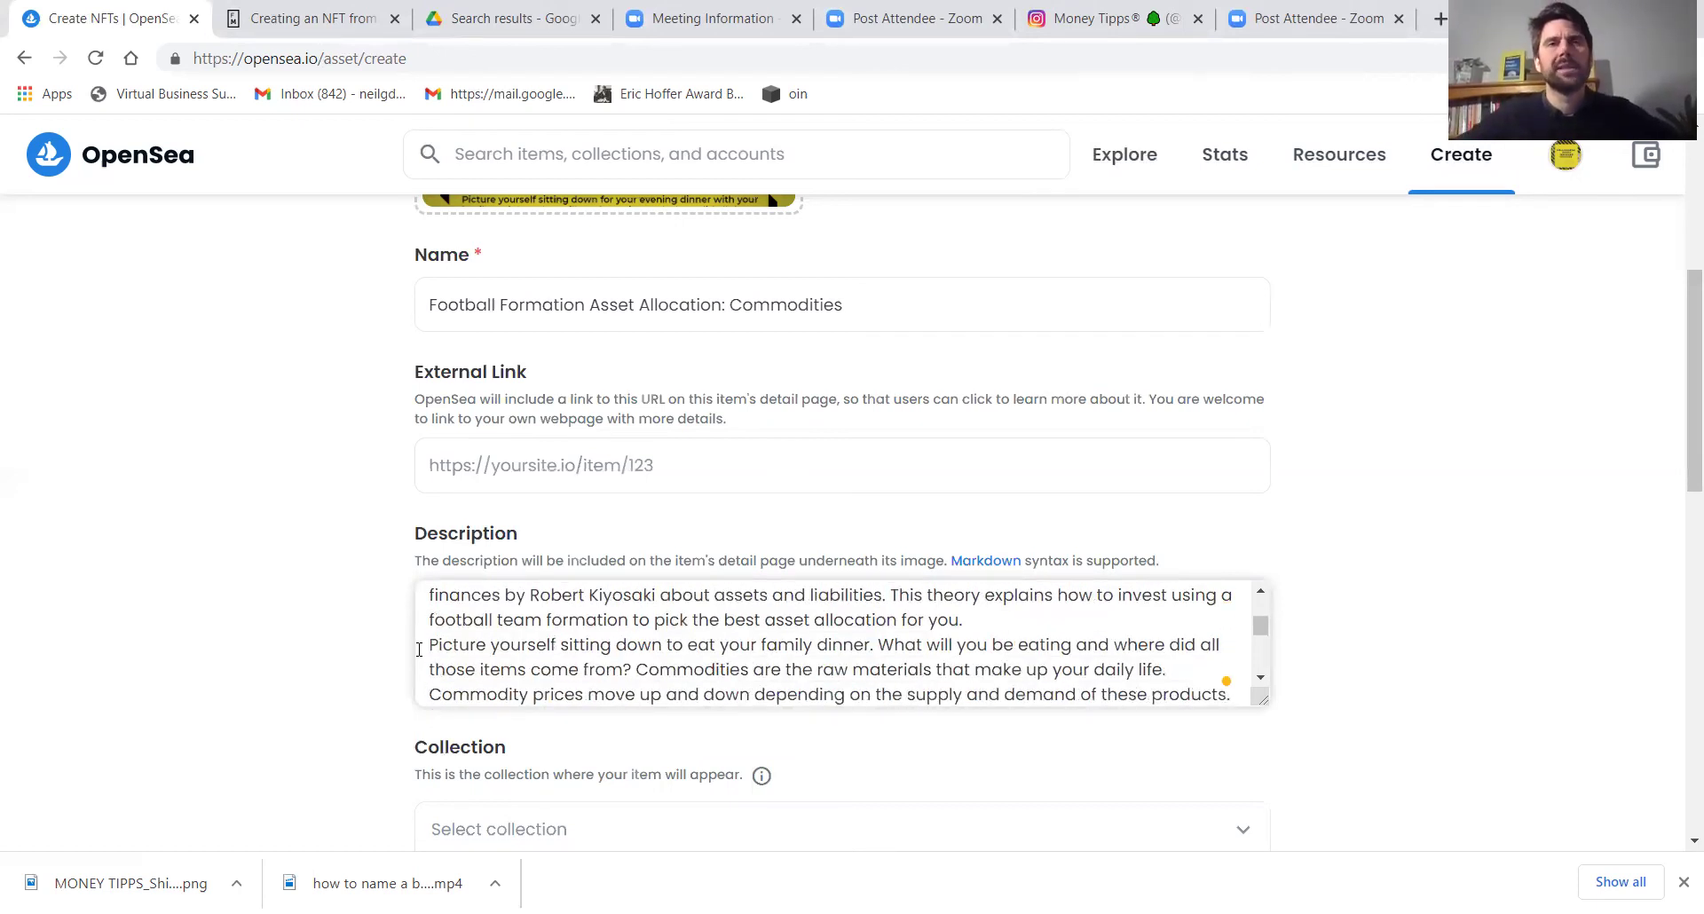
{"action": "key", "text": "Down"}
{"action": "key", "text": "Down"}
{"action": "key", "text": "Down"}
{"action": "key", "text": "Down"}
{"action": "key", "text": "Down"}
{"action": "key", "text": "Down"}
{"action": "key", "text": "Down"}
{"action": "key", "text": "Down"}
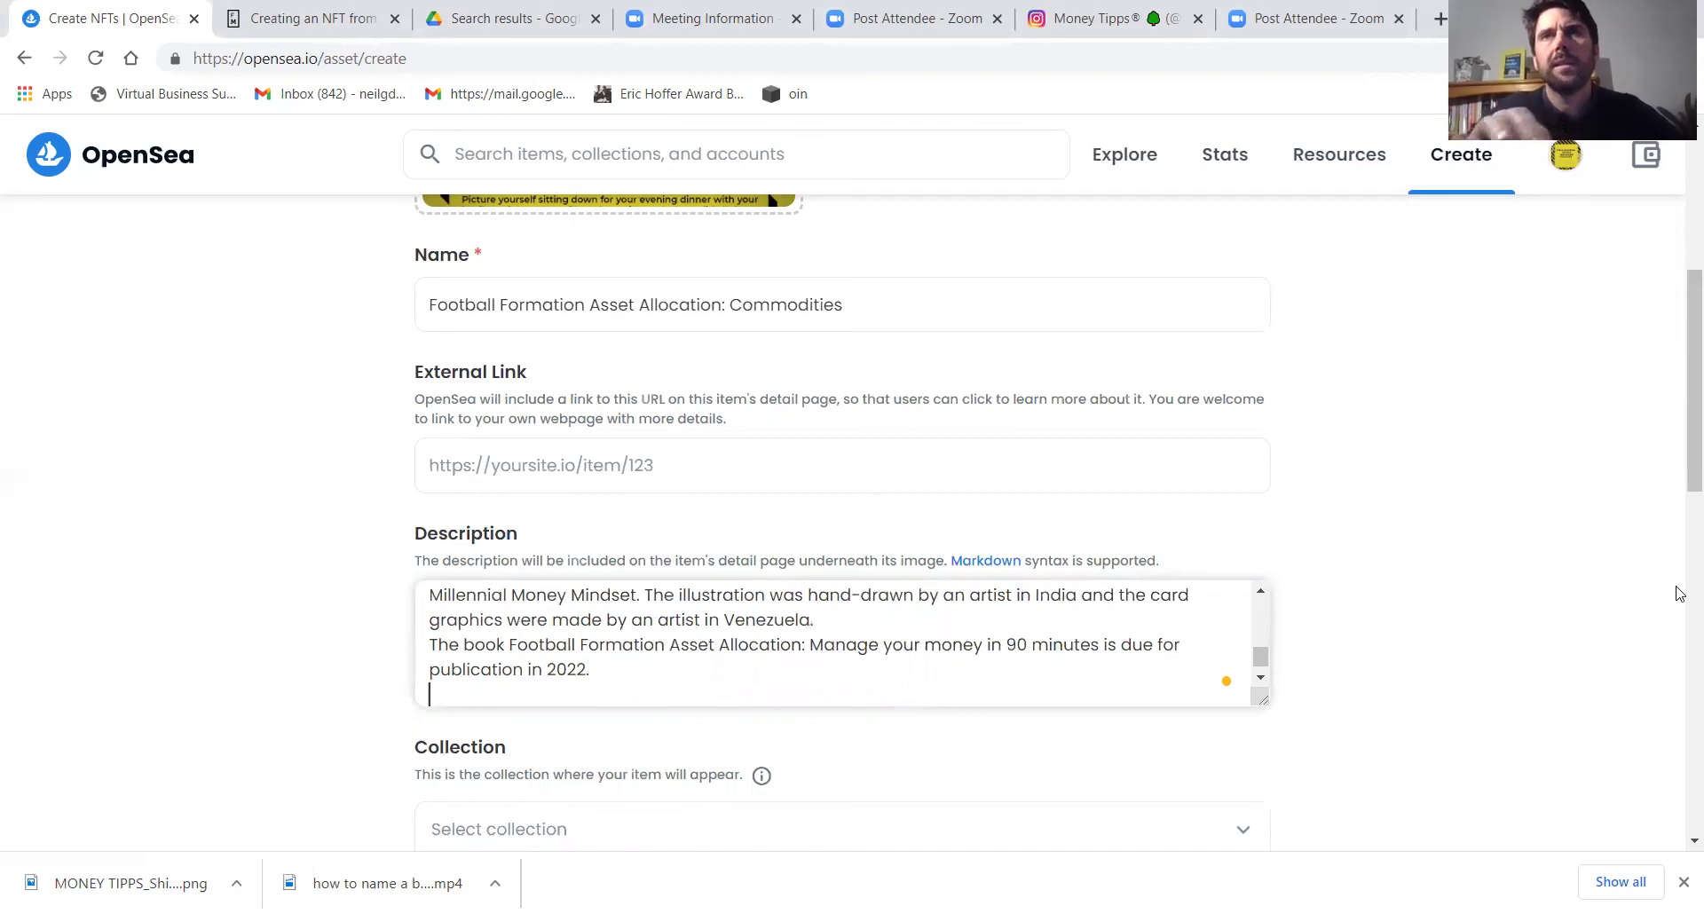
{"action": "left_click_drag", "start_coordinate": [1680, 396], "coordinate": [1680, 511]}
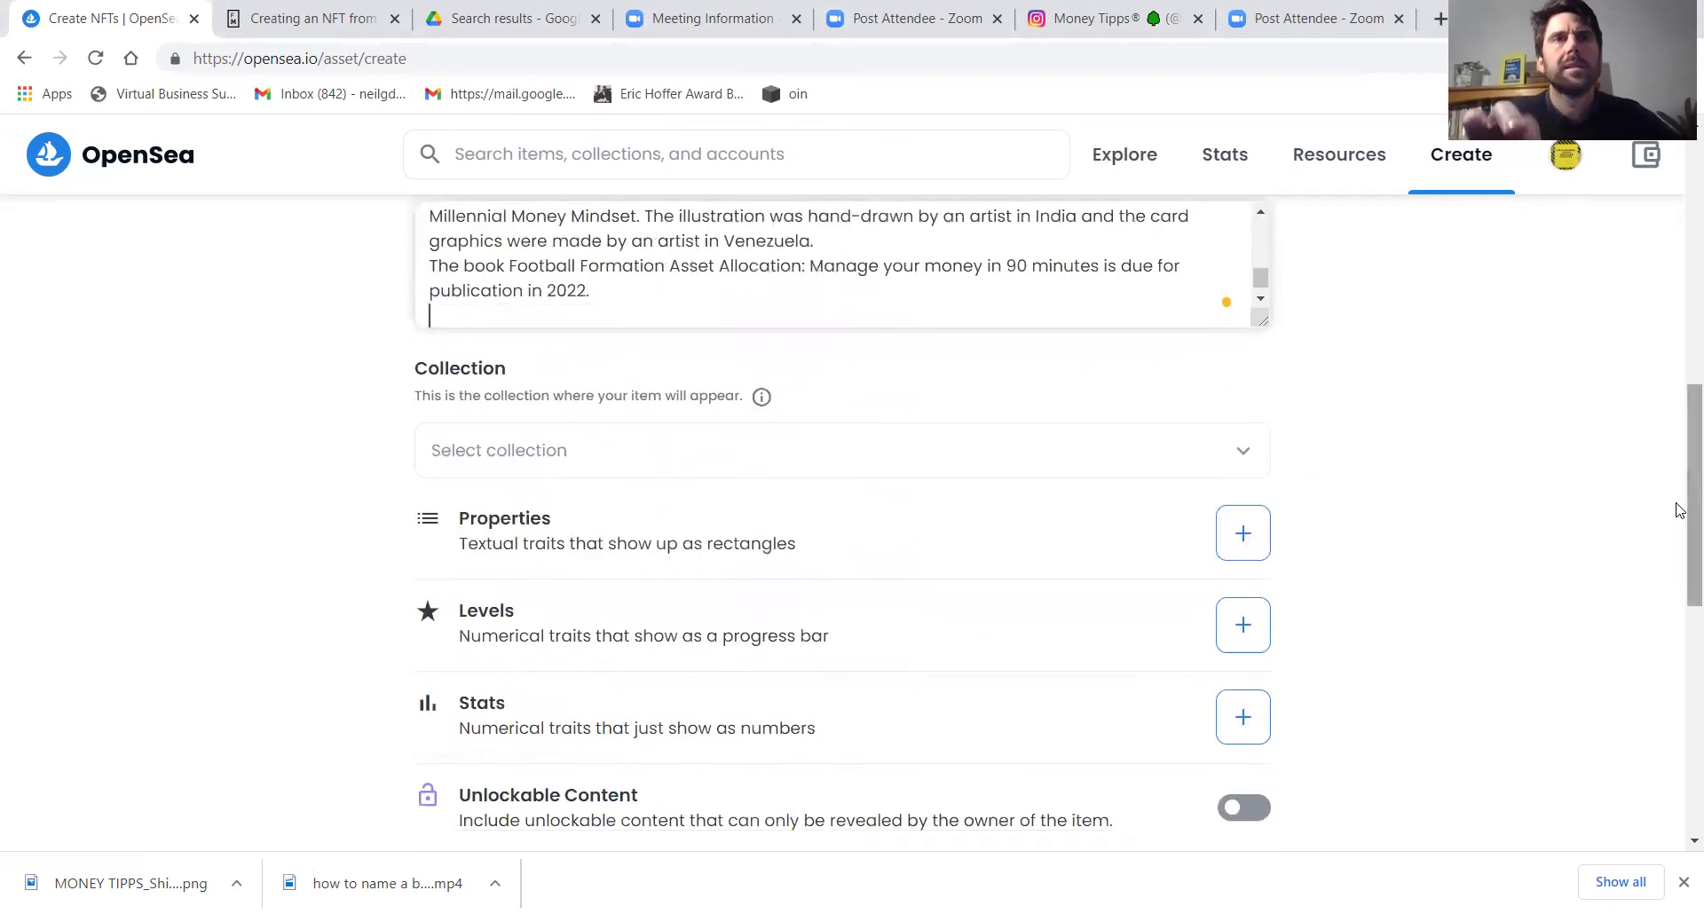
Assign the new item to the Football Formation Asset Allocation collection.
{"action": "left_click", "coordinate": [1243, 450]}
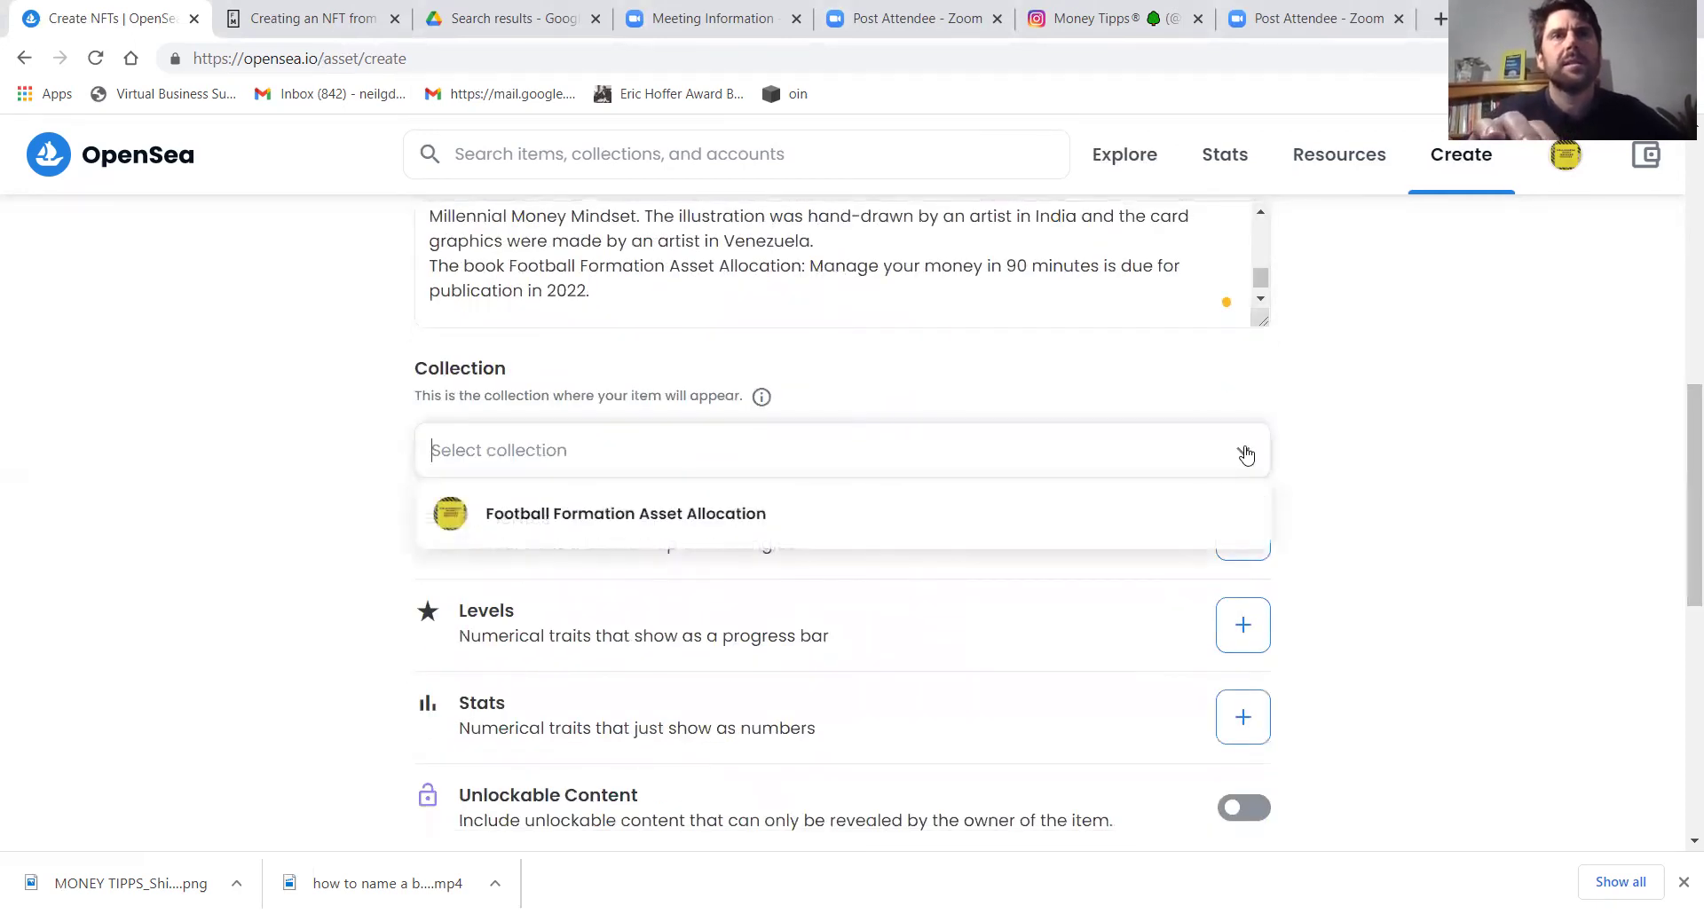
{"action": "left_click", "coordinate": [638, 517]}
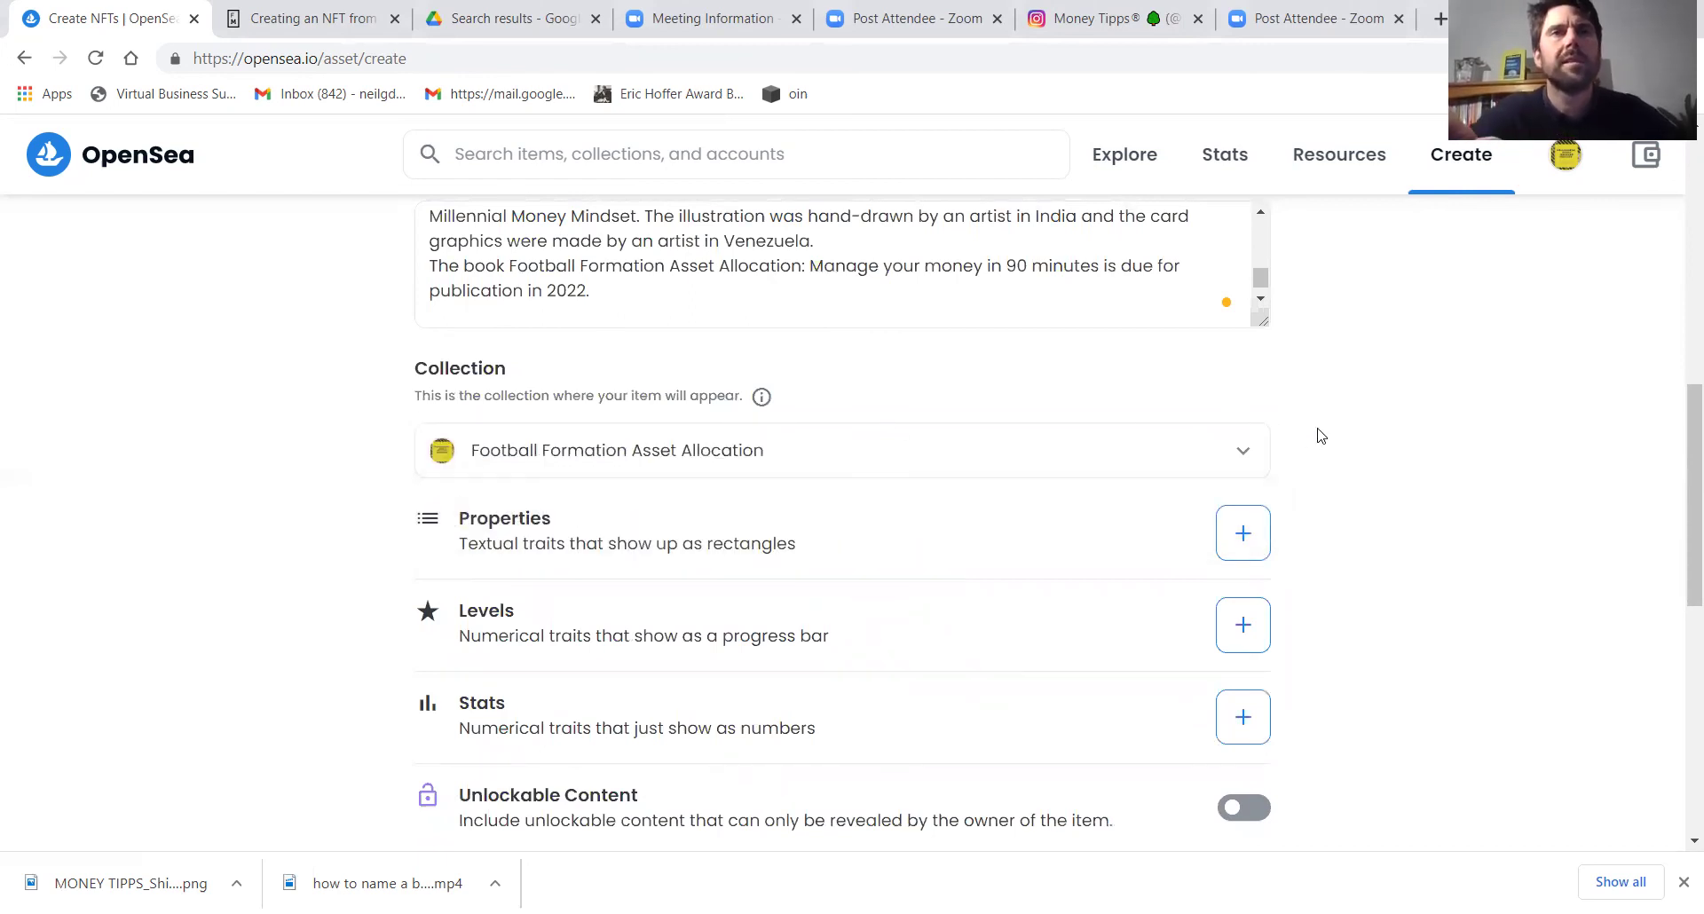
Review the whole item form, including traits, supply, blockchain, image and name, and recheck the closing lines of the description.
{"action": "scroll", "coordinate": [1318, 435], "scroll_direction": "down", "scroll_amount": 2}
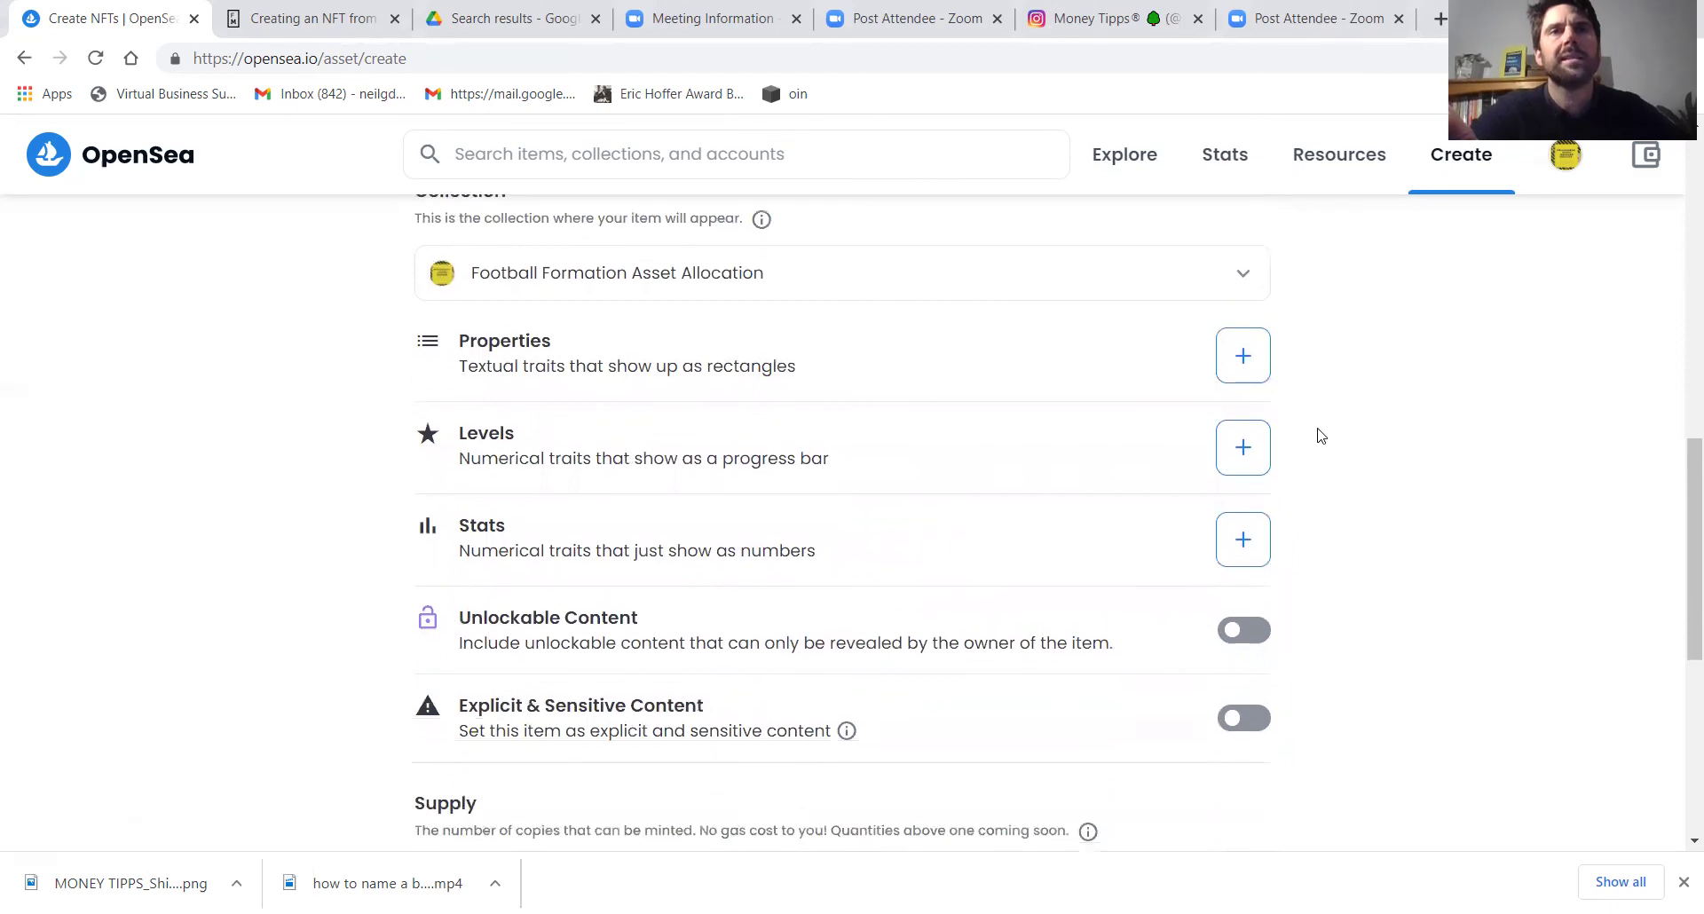
{"action": "scroll", "coordinate": [1320, 435], "scroll_direction": "down", "scroll_amount": 5}
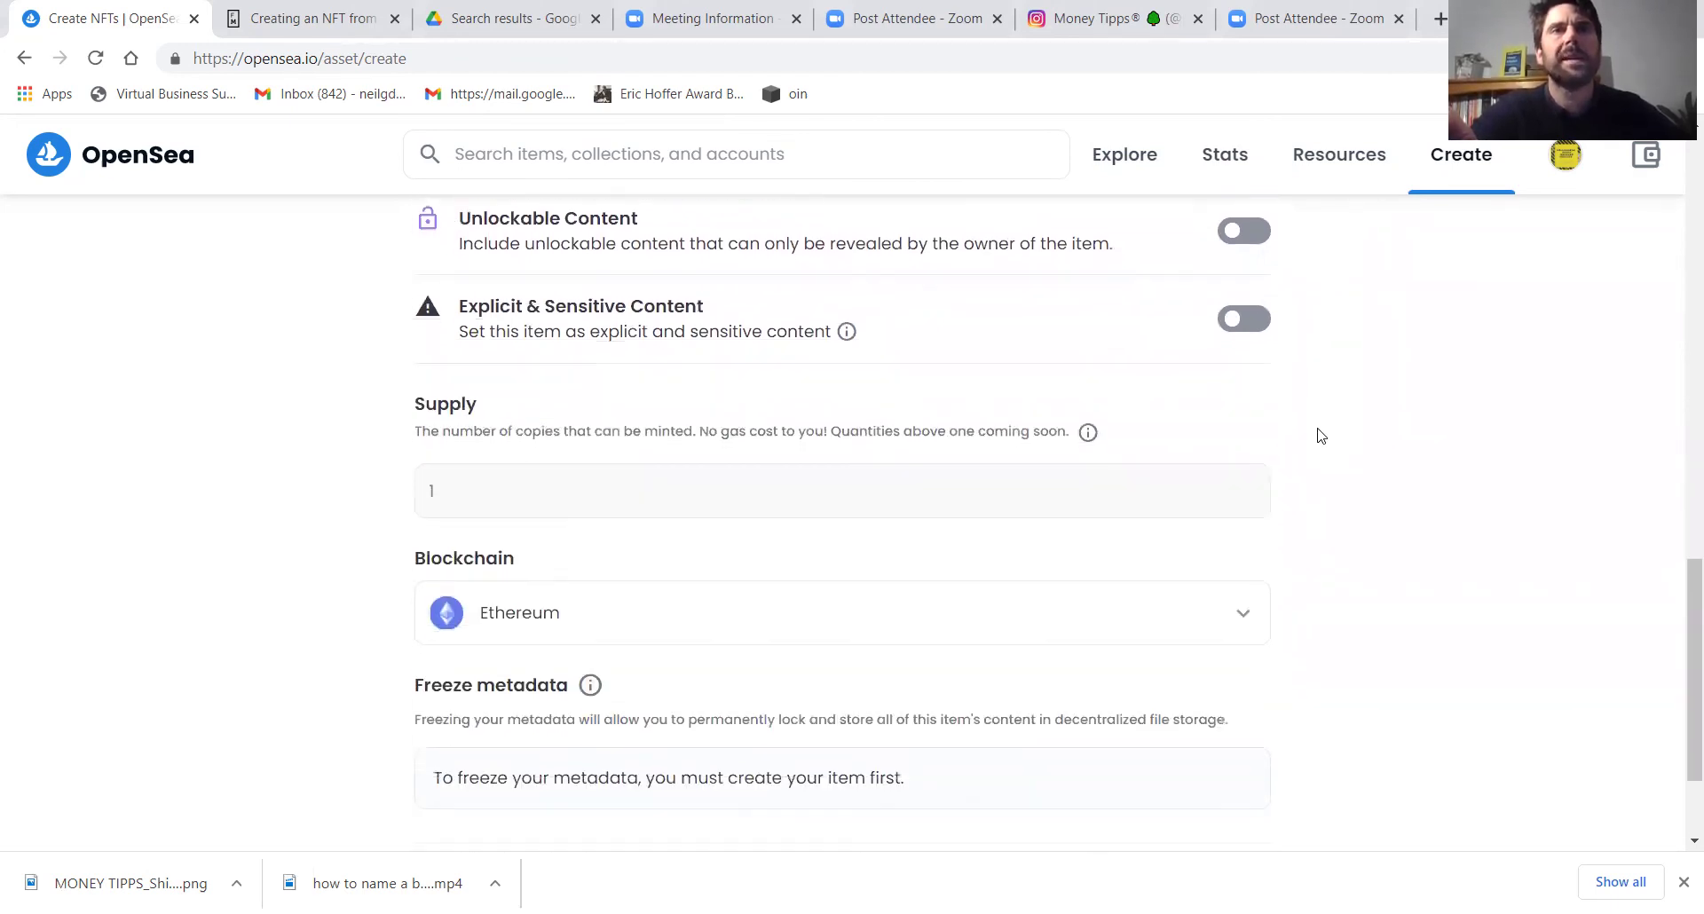
{"action": "scroll", "coordinate": [1320, 435], "scroll_direction": "down", "scroll_amount": 2}
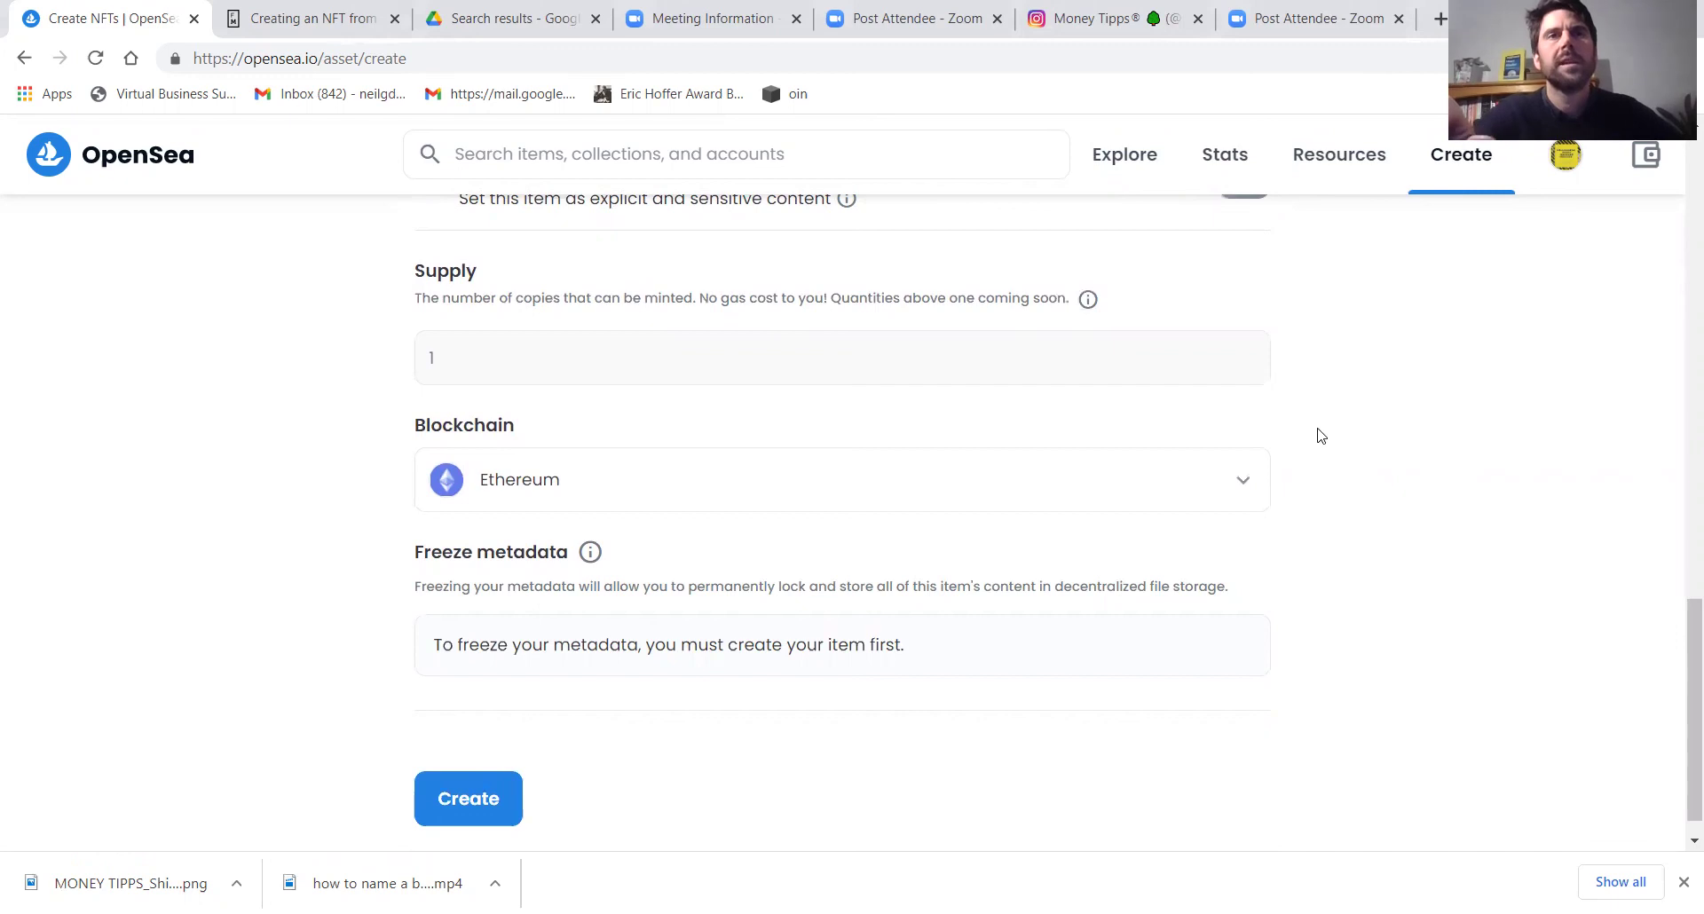
{"action": "scroll", "coordinate": [1320, 435], "scroll_direction": "down", "scroll_amount": 1}
{"action": "scroll", "coordinate": [1320, 435], "scroll_direction": "up", "scroll_amount": 7}
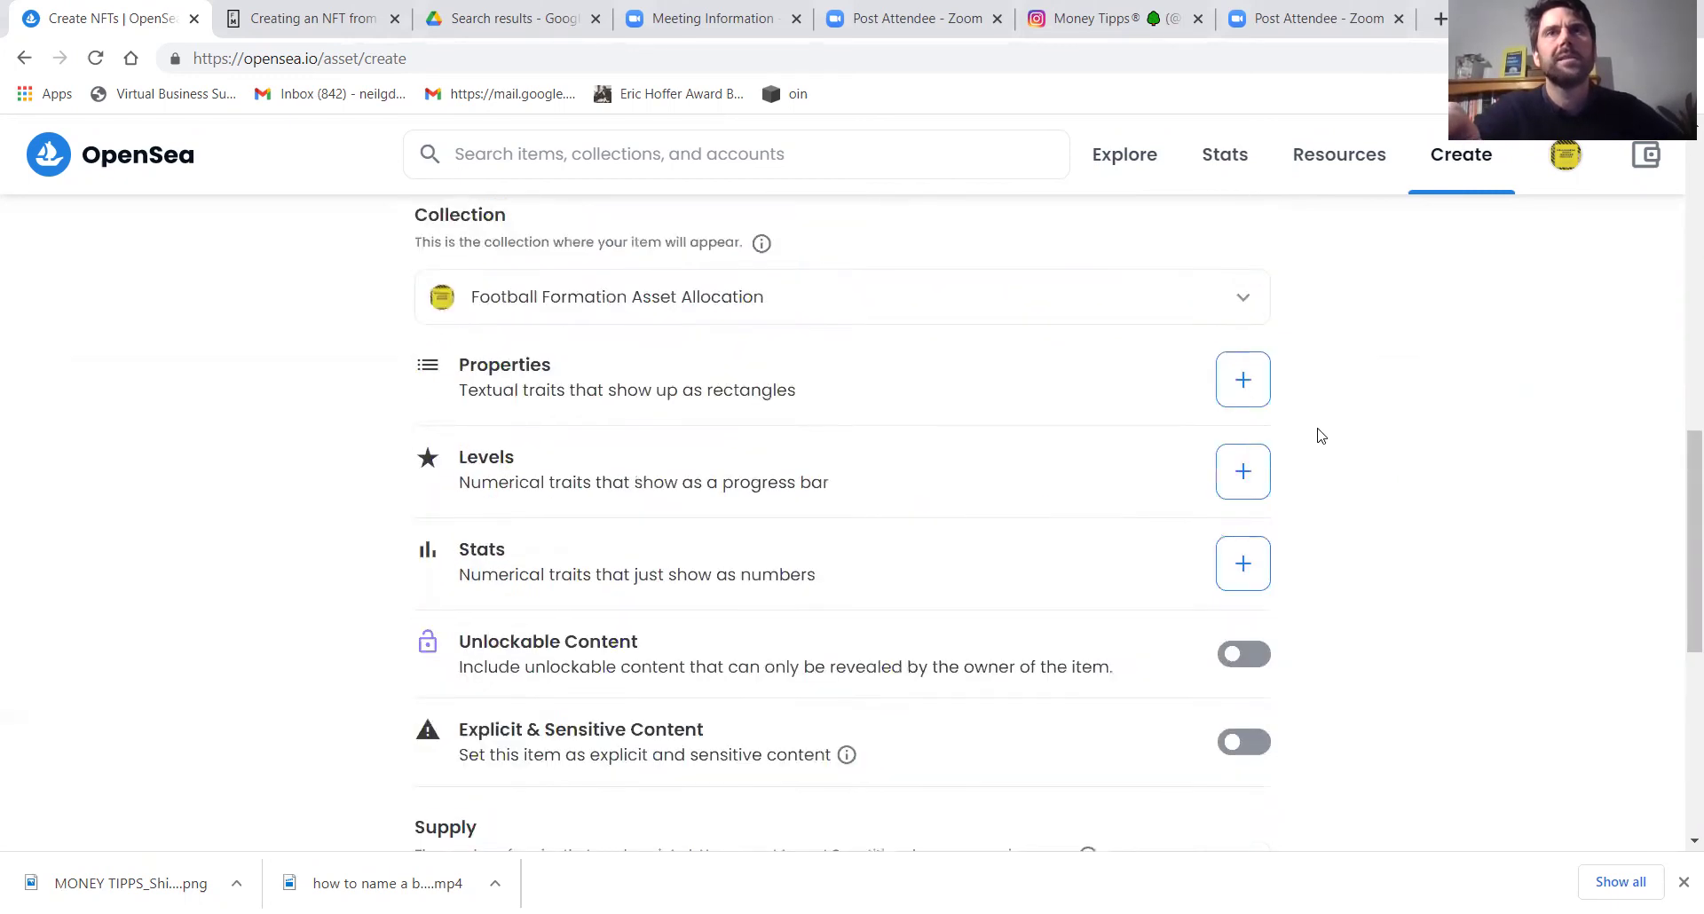
{"action": "scroll", "coordinate": [1320, 434], "scroll_direction": "up", "scroll_amount": 10}
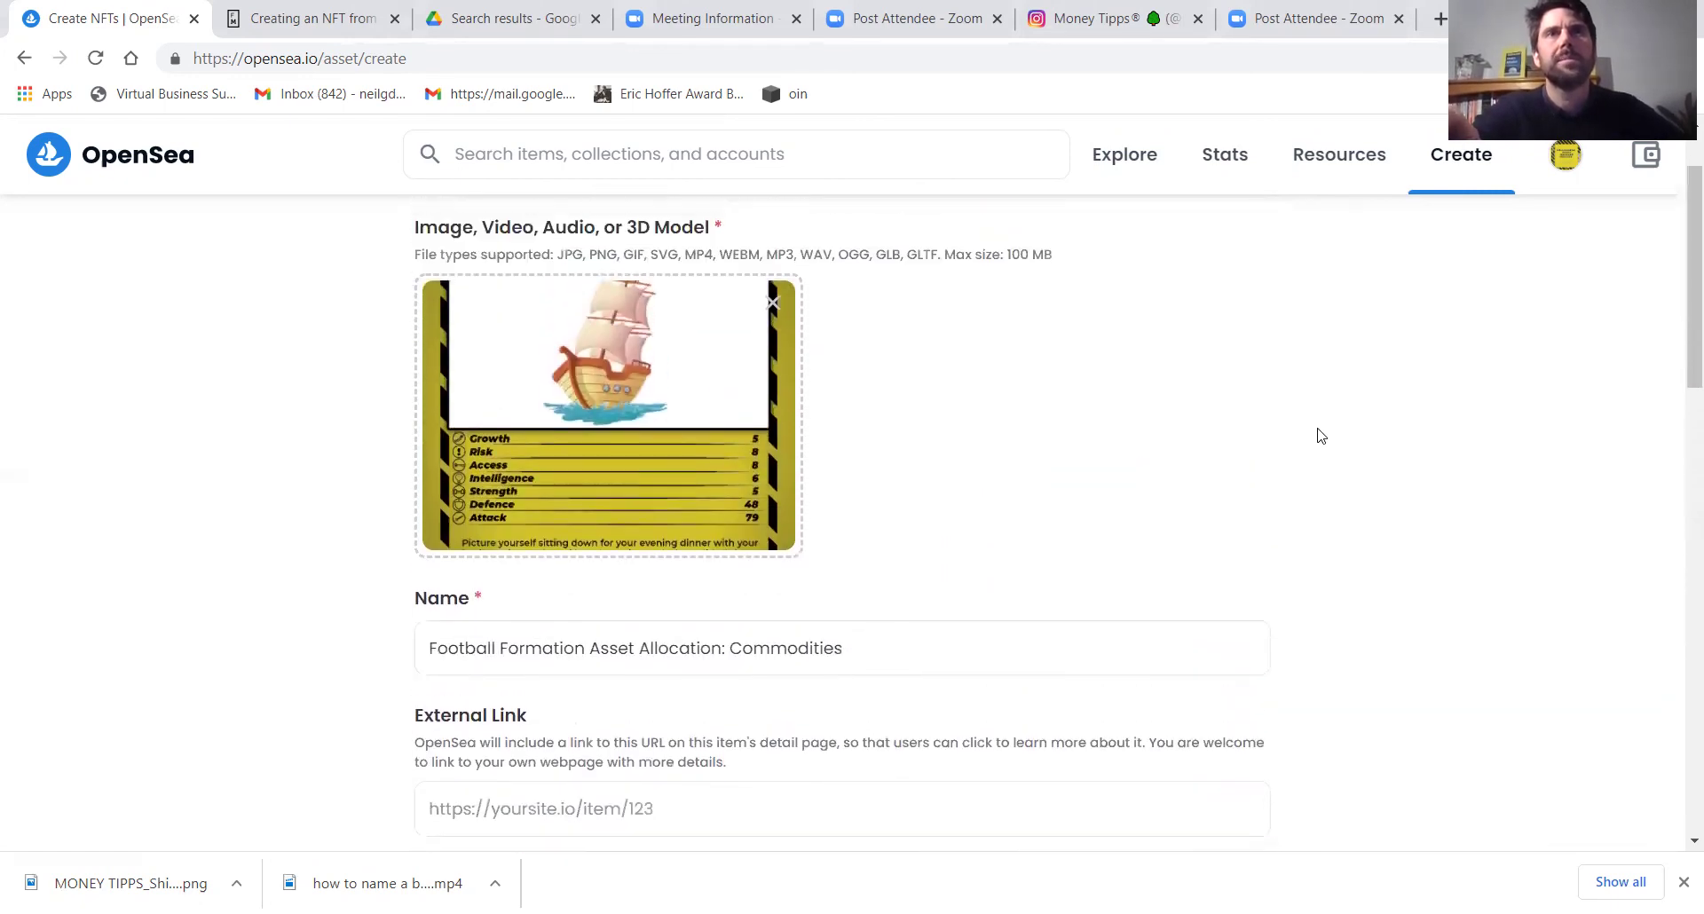
{"action": "scroll", "coordinate": [1320, 435], "scroll_direction": "up", "scroll_amount": 2}
{"action": "scroll", "coordinate": [1320, 435], "scroll_direction": "down", "scroll_amount": 5}
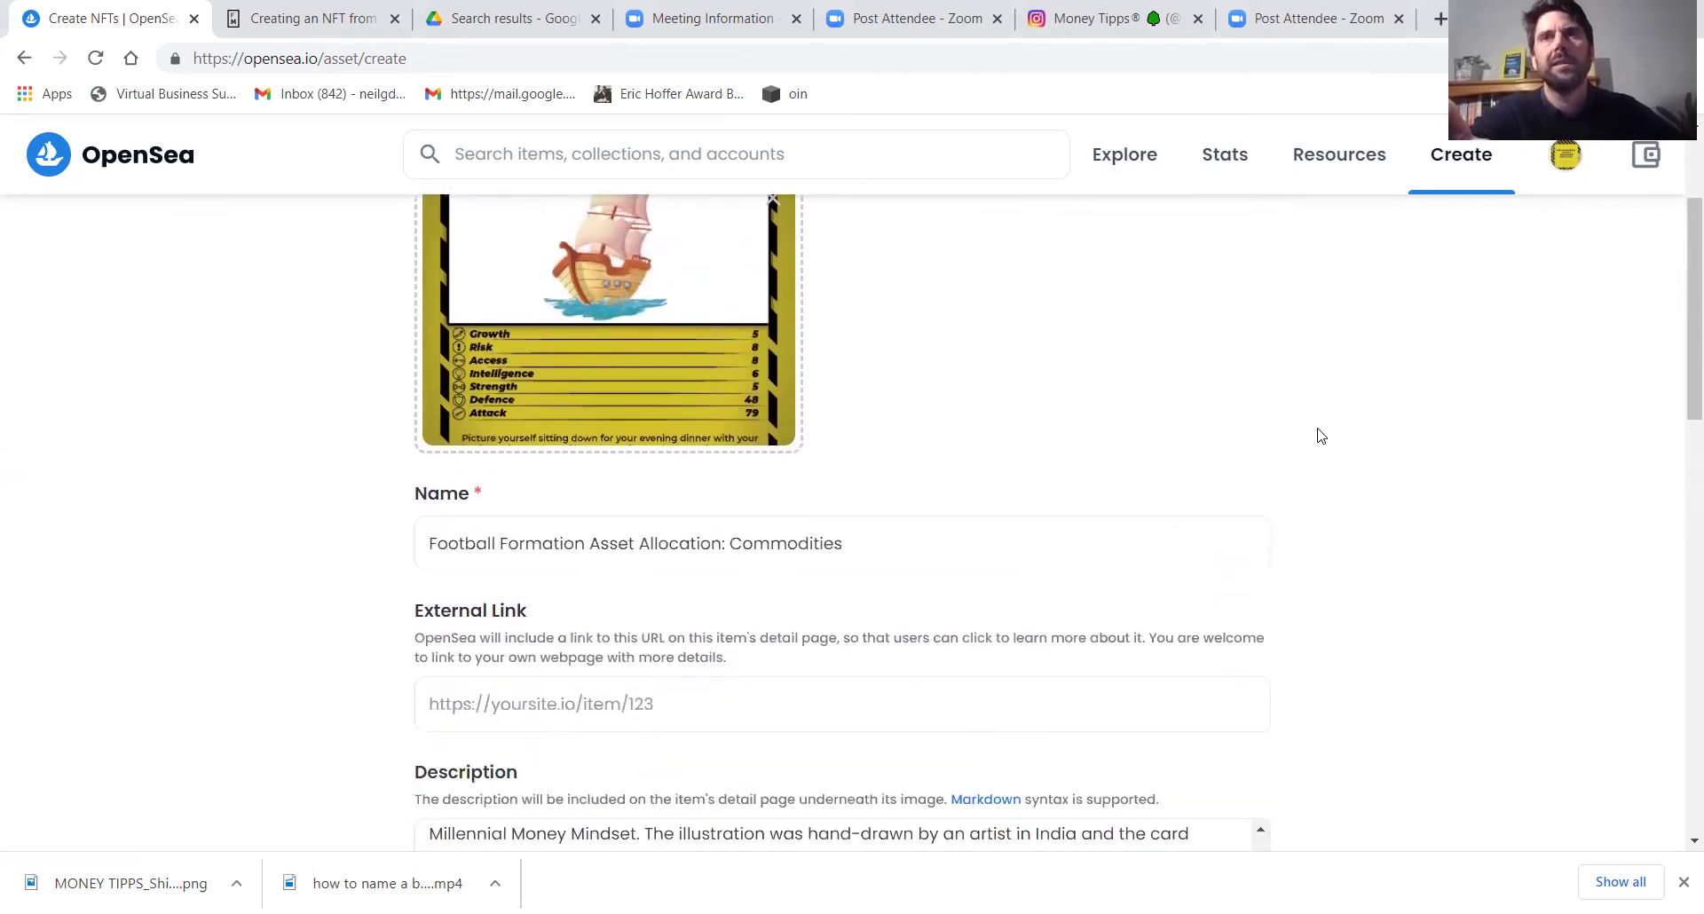
{"action": "scroll", "coordinate": [1320, 435], "scroll_direction": "down", "scroll_amount": 1}
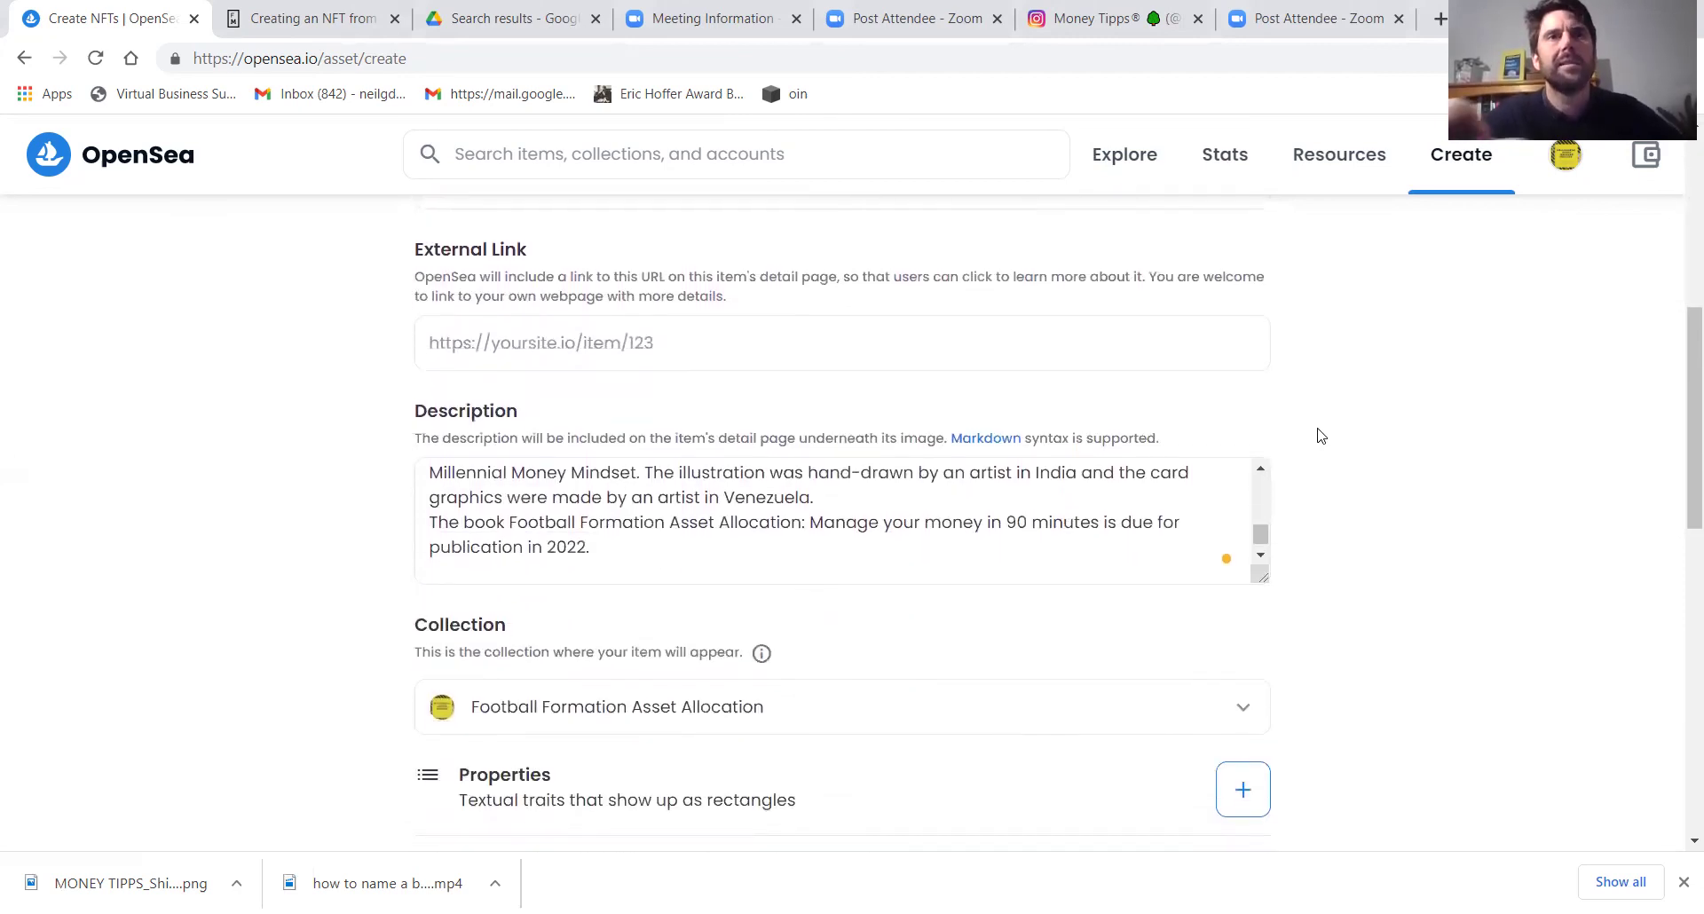
{"action": "left_click", "coordinate": [851, 507]}
{"action": "key", "text": "Up"}
{"action": "key", "text": "Up"}
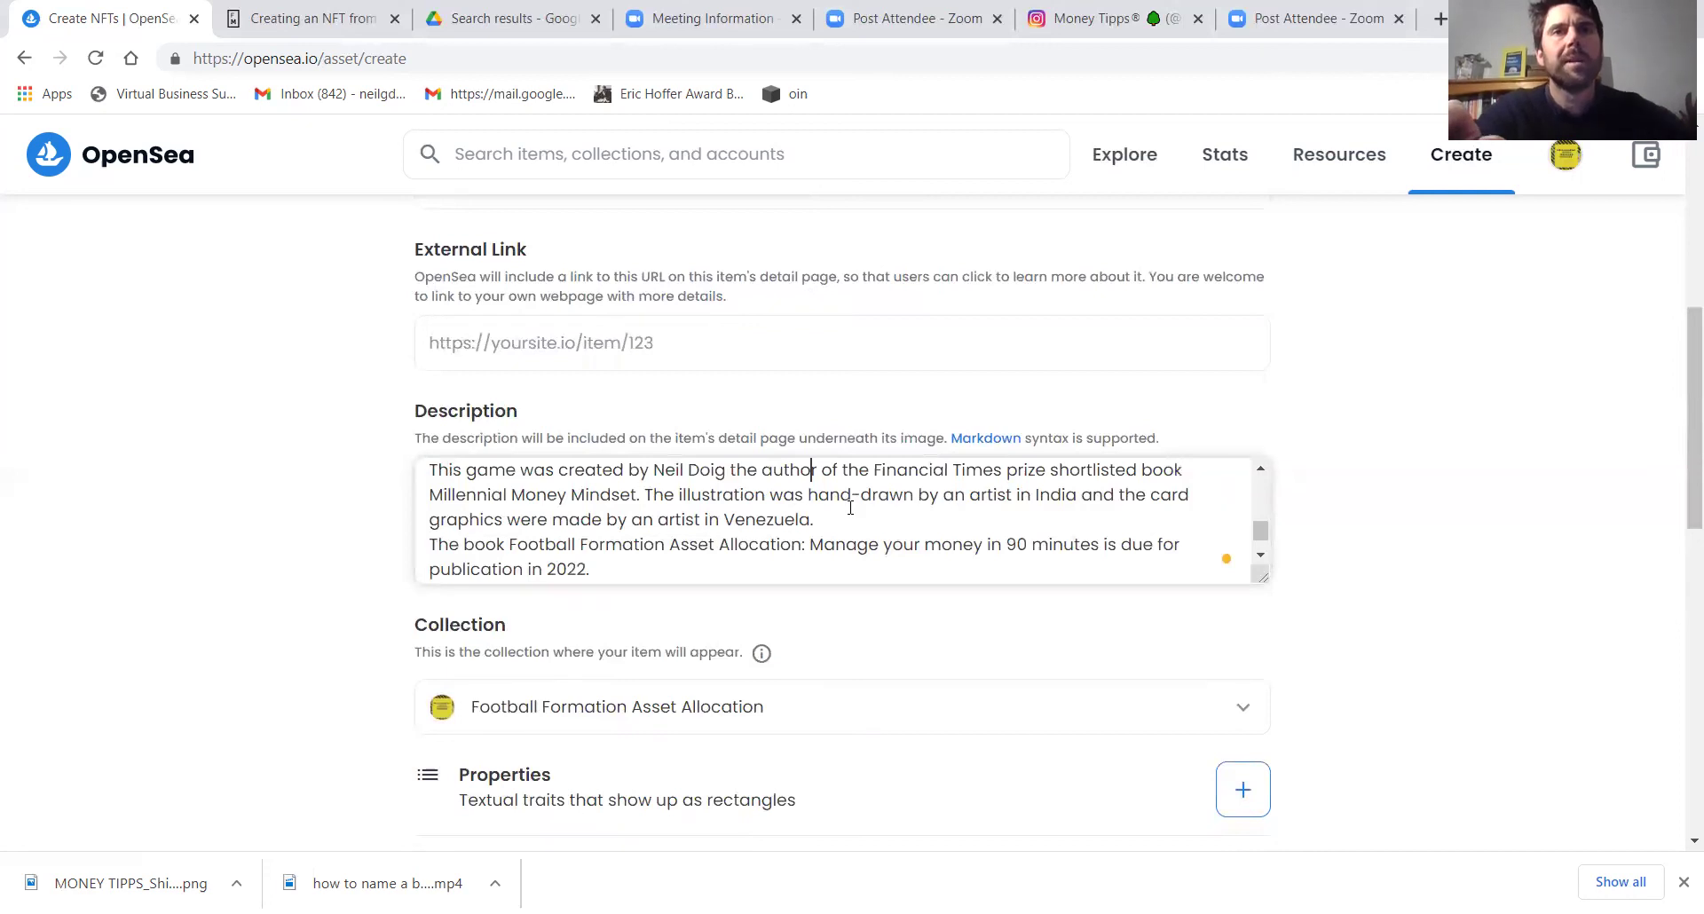
{"action": "key", "text": "Return"}
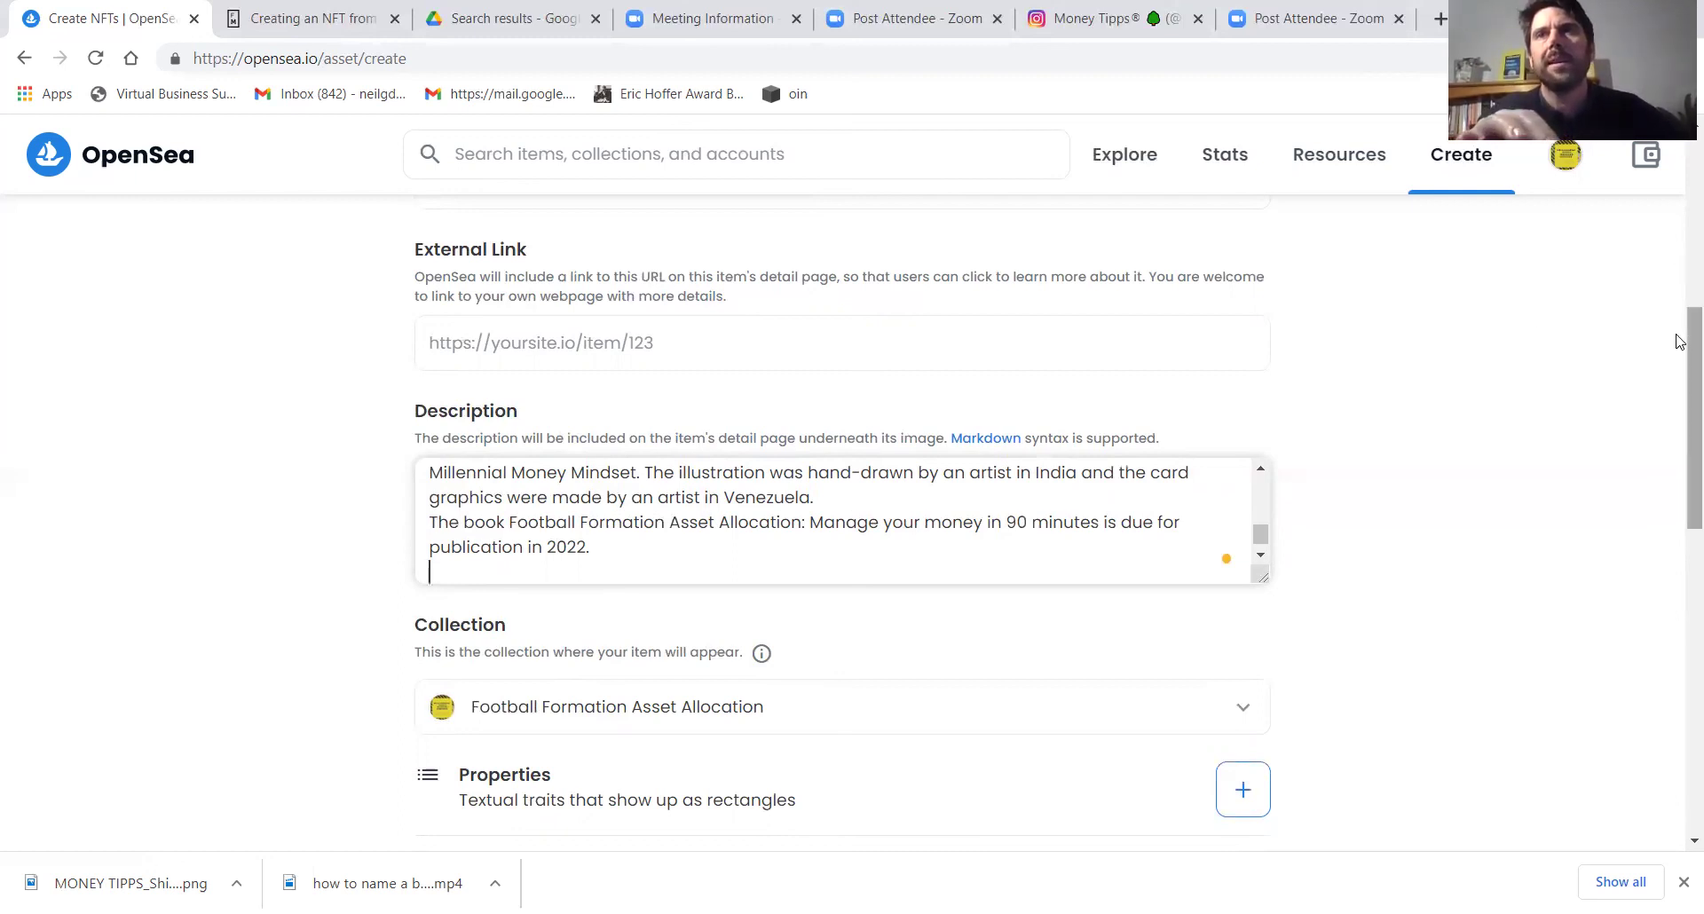
Create the Commodities item from the completed form and dismiss the creation confirmation to show the item's page.
{"action": "left_click_drag", "start_coordinate": [1680, 343], "coordinate": [1644, 651]}
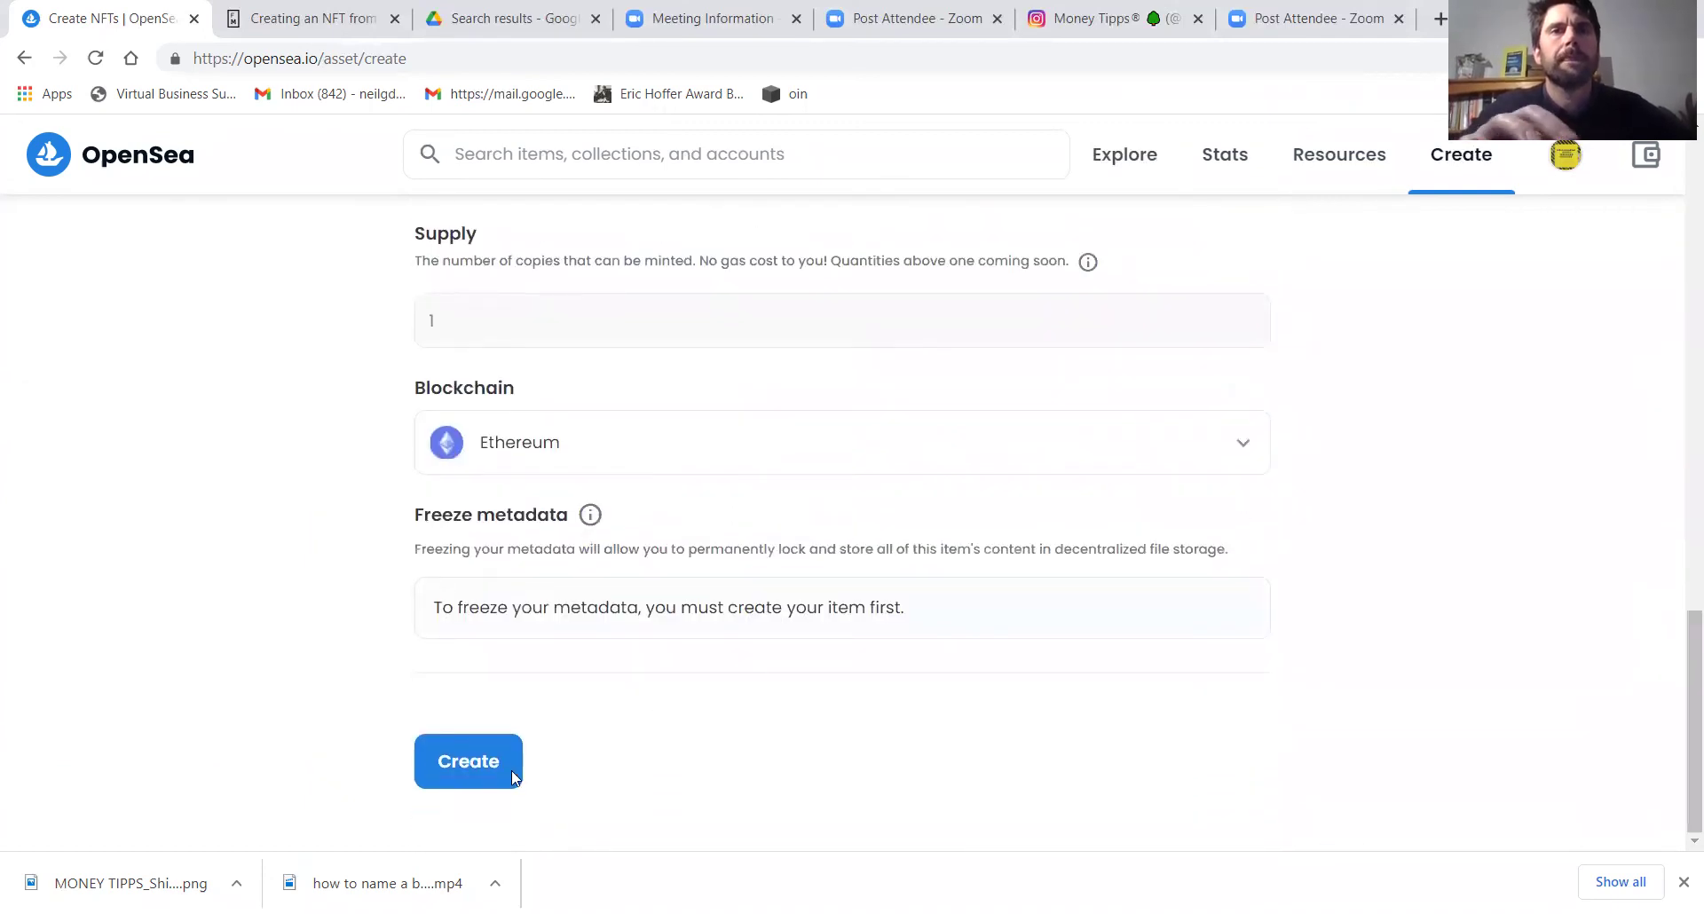
{"action": "left_click", "coordinate": [479, 764]}
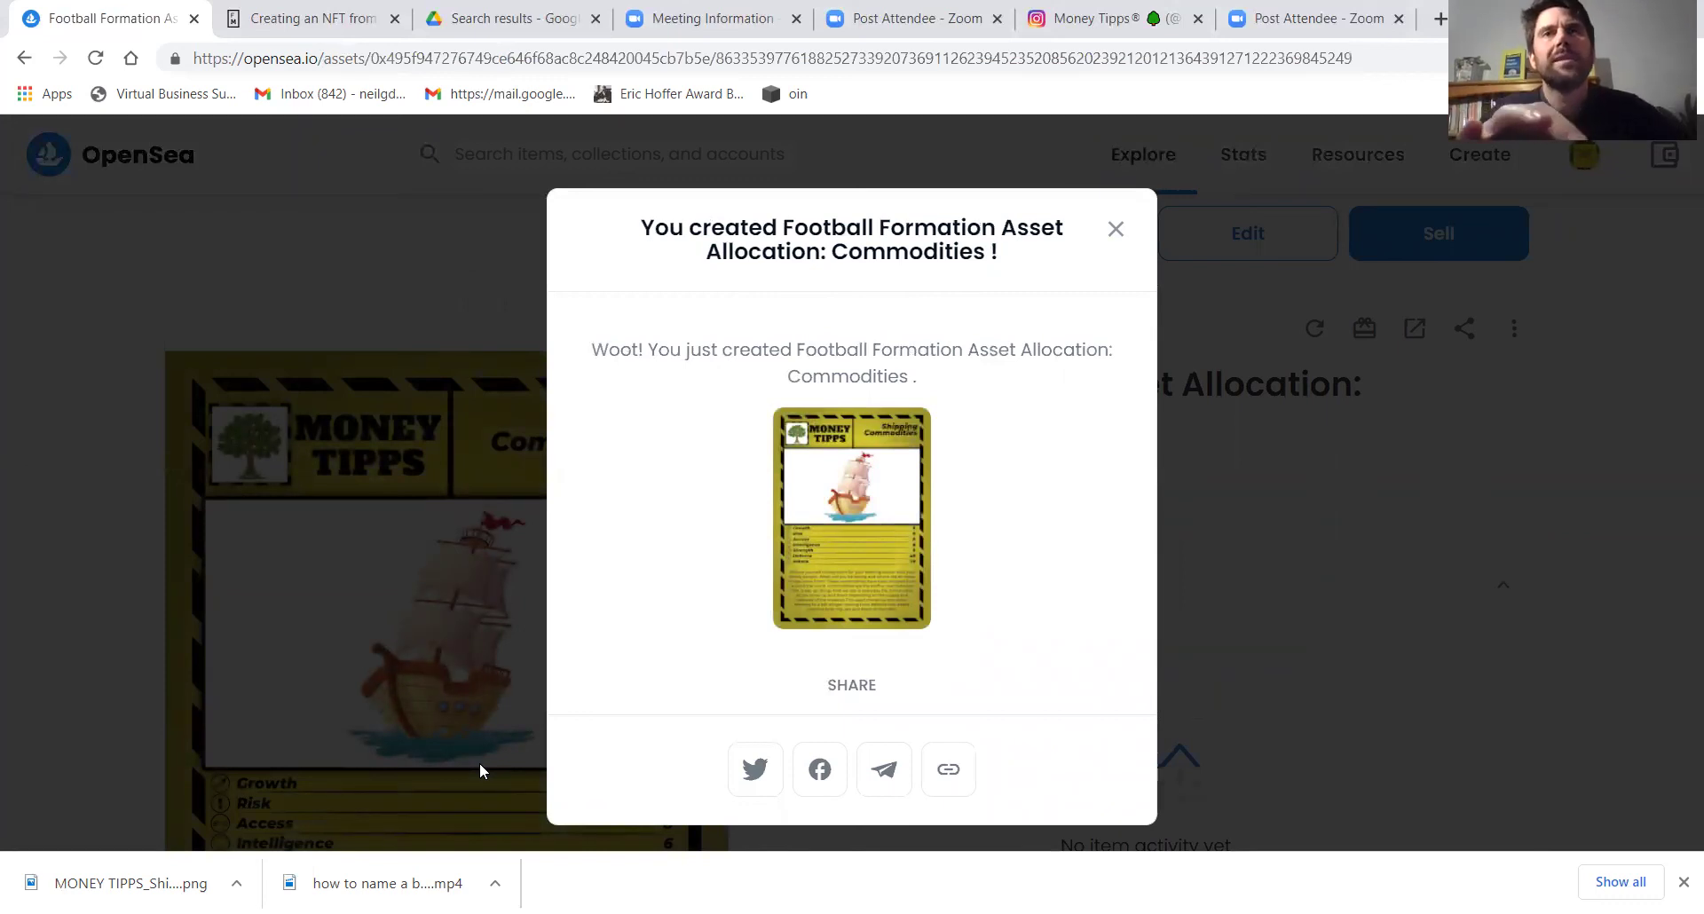
{"action": "left_click", "coordinate": [1116, 233]}
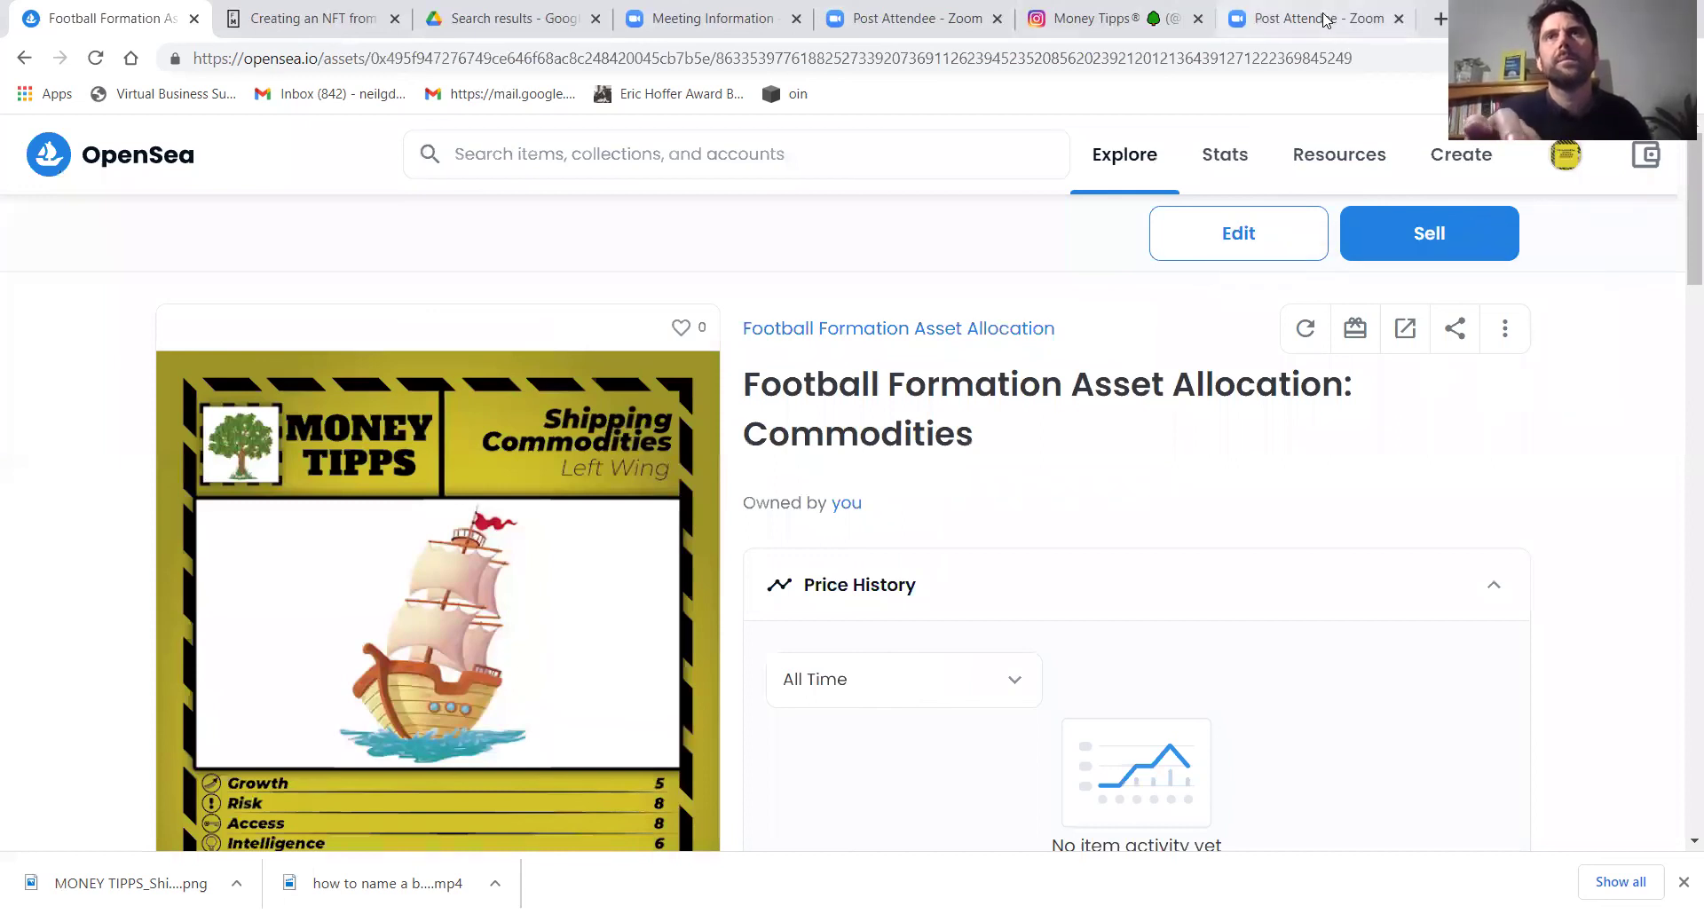
Switch to the open Zoom Post Attendee page at the end of the browser's open pages.
{"action": "left_click", "coordinate": [1363, 23]}
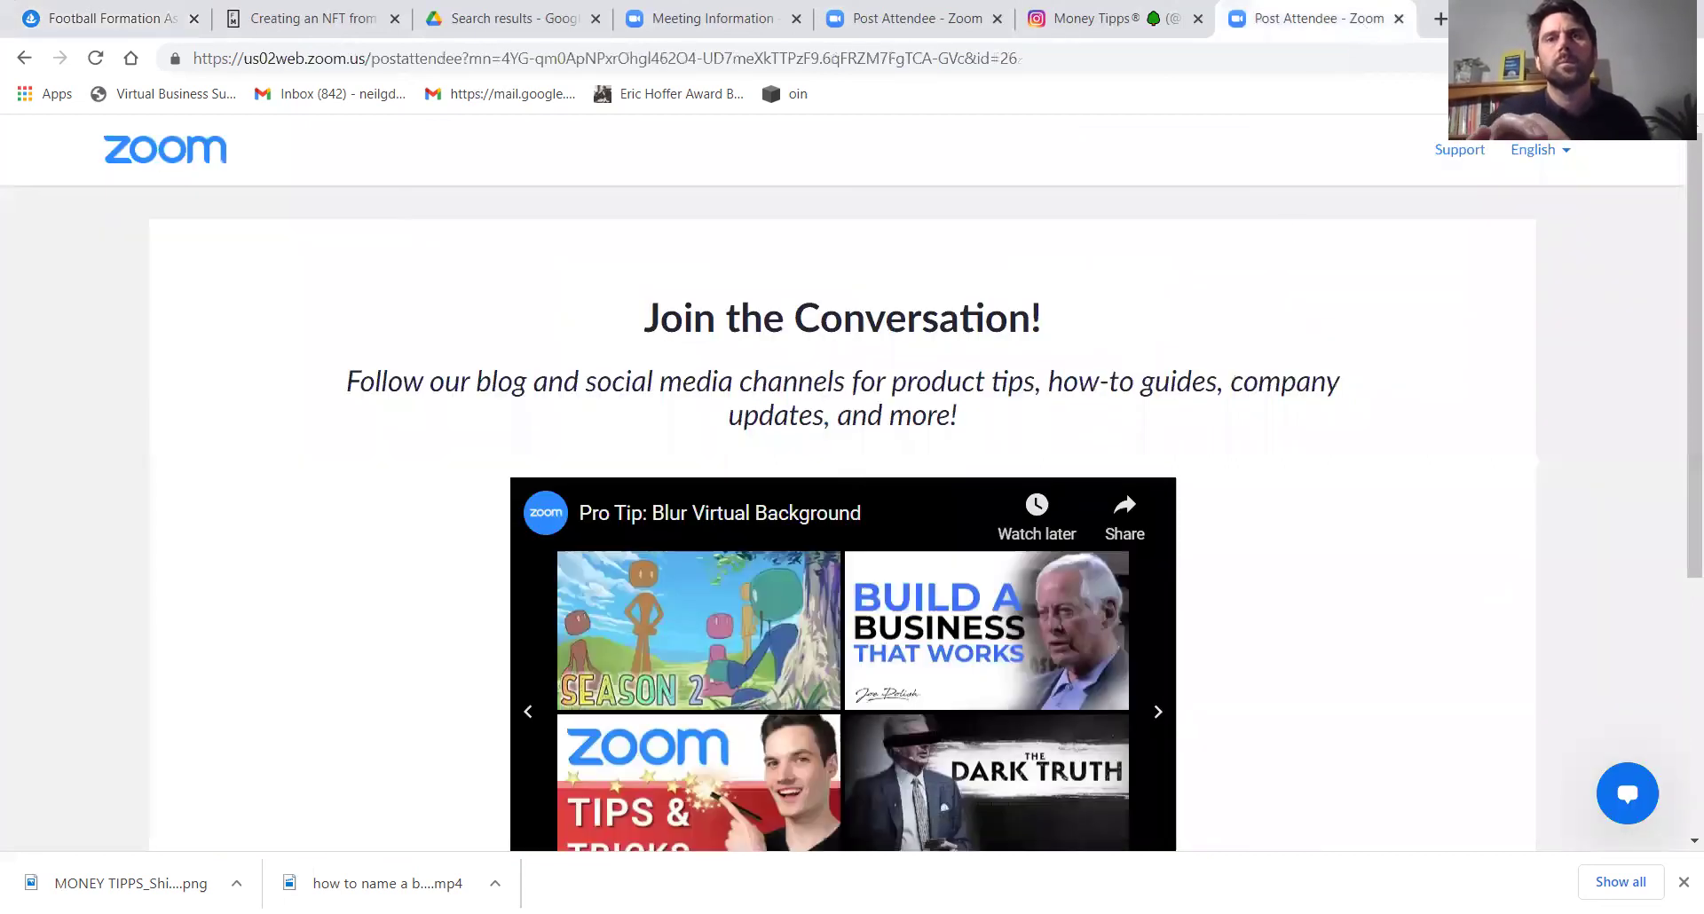